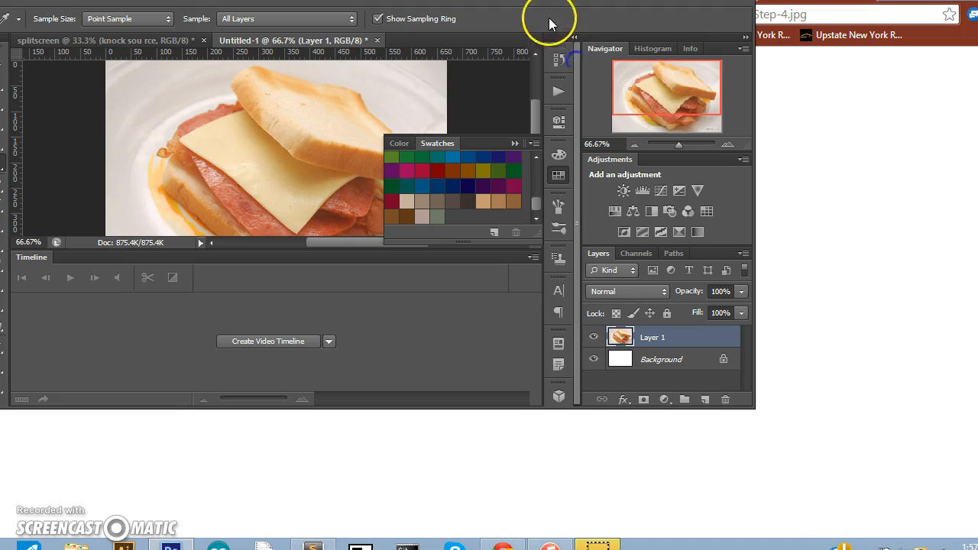
- Reposition and enlarge the Photoshop window, and shrink the Timeline area to give the sandwich image more room
drag(547, 0, 572, 22)
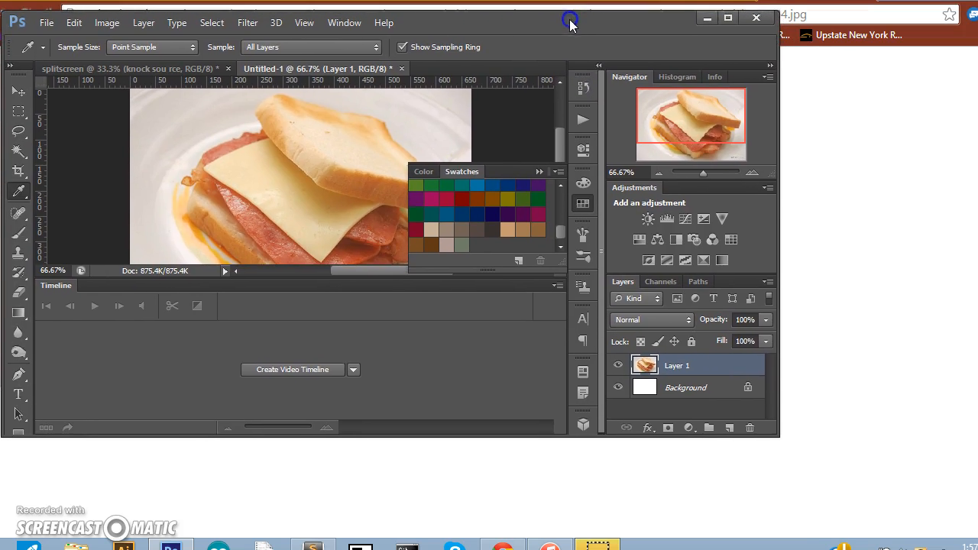
drag(777, 437, 917, 528)
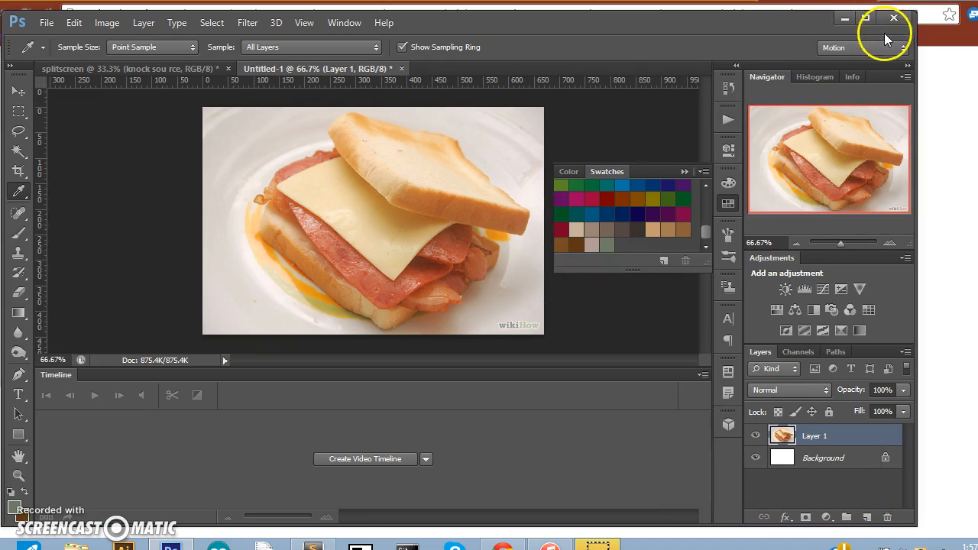
drag(618, 365, 636, 499)
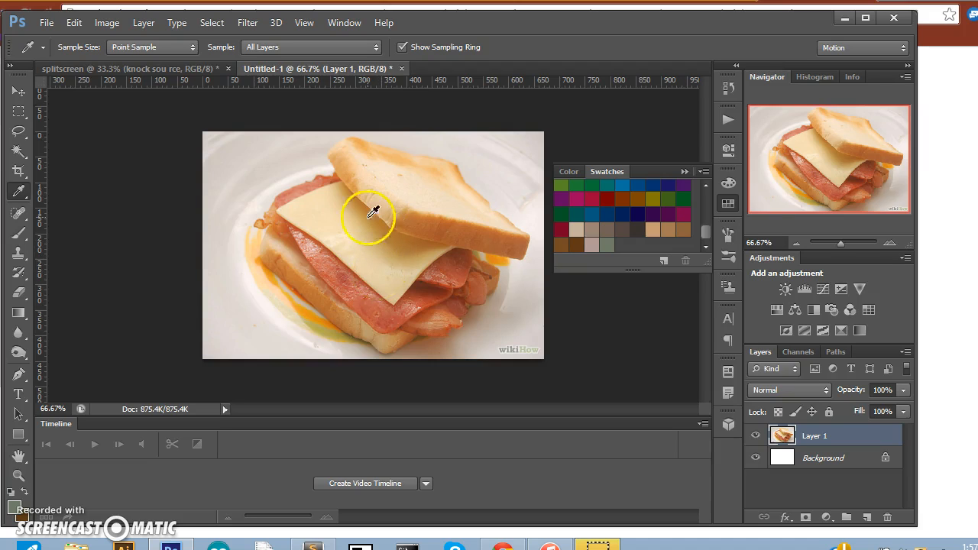
- Collapse the Swatches panel and bring it back into view
click(685, 171)
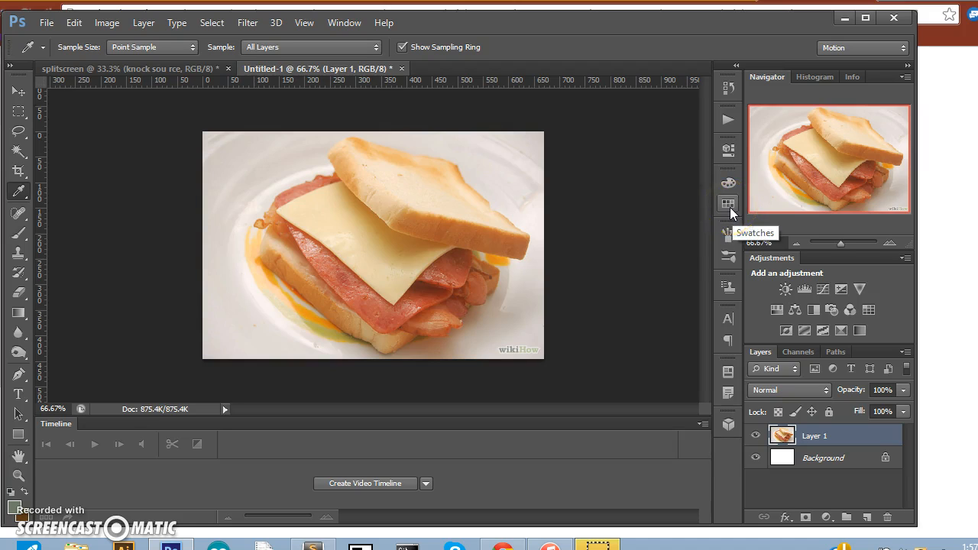
click(729, 205)
click(728, 218)
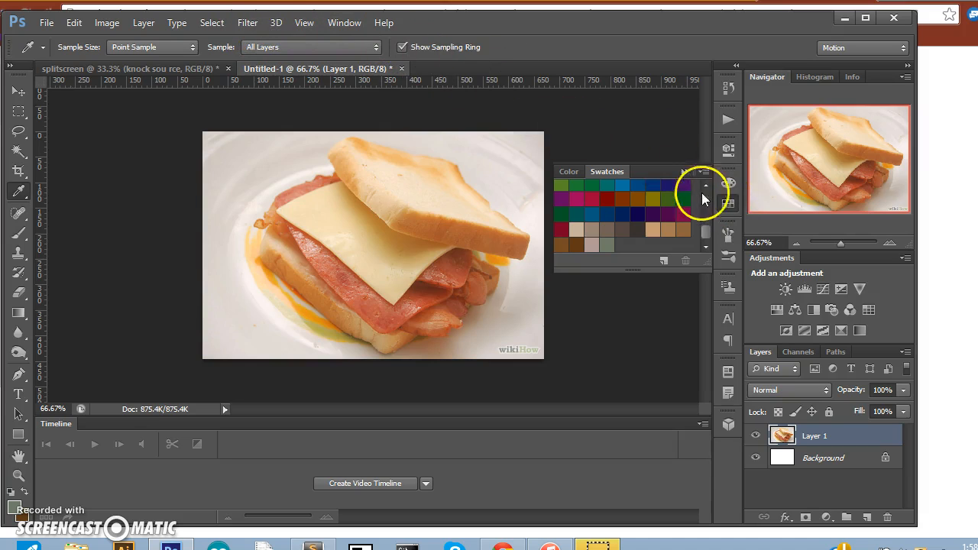
click(725, 201)
click(345, 22)
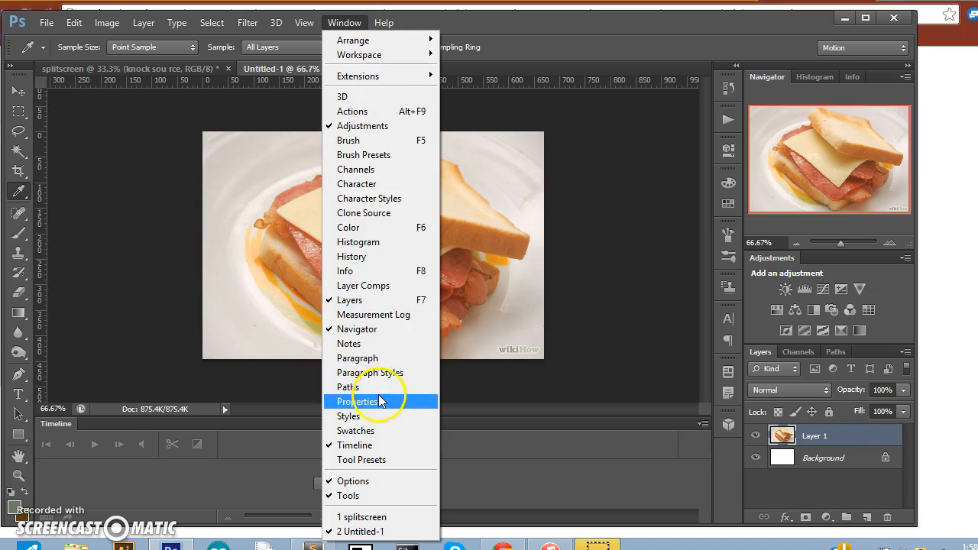
click(374, 431)
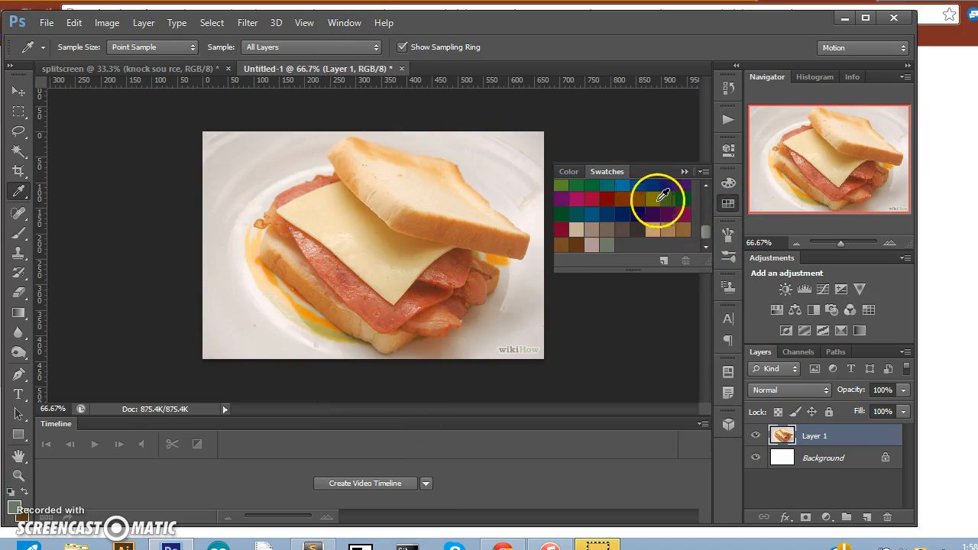
- Add the pale yellow color sampled from the cheese slice as a new swatch named Cheese
mouse_move(701, 230)
mouse_down()
mouse_move(706, 188)
mouse_move(711, 240)
mouse_up()
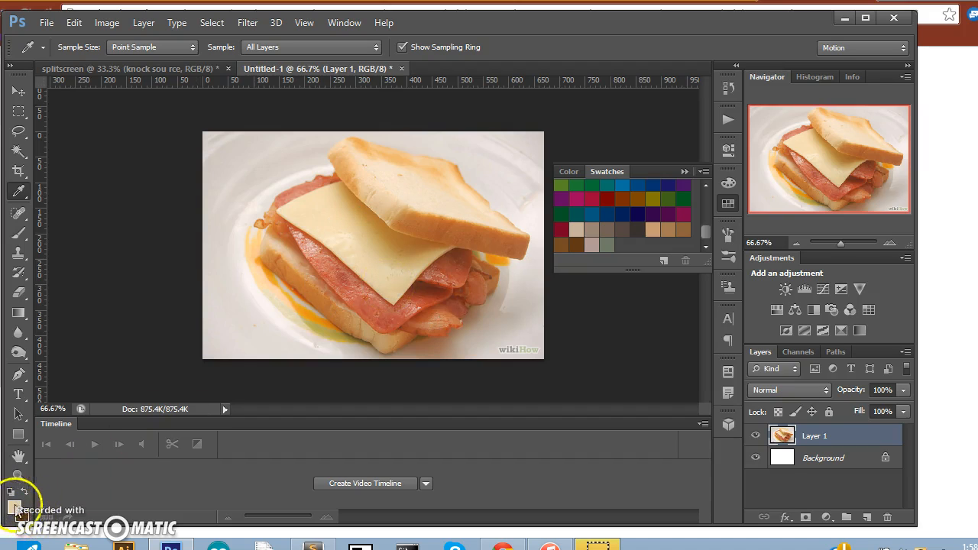
click(628, 249)
click(423, 188)
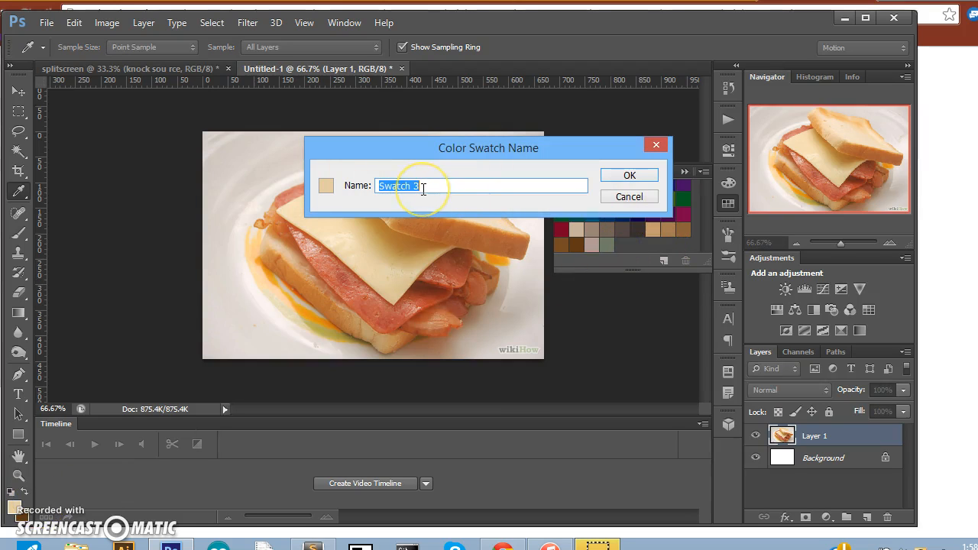
text(Cheese)
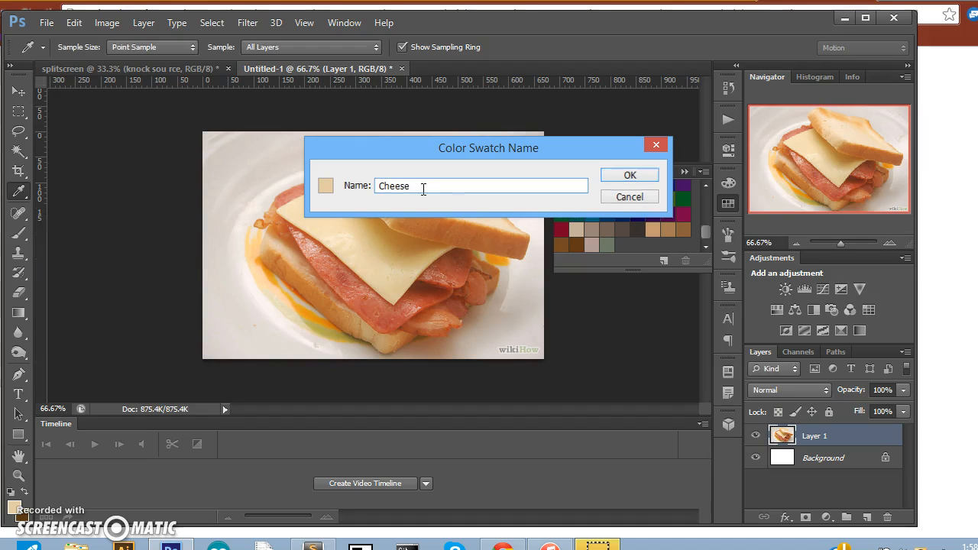
key(Return)
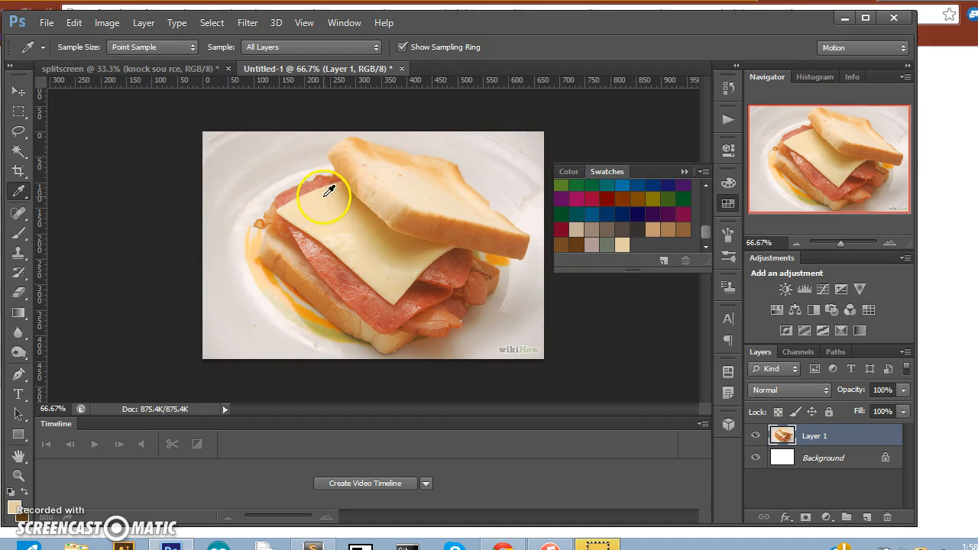
- Sample the darker shade of the cheese beside the top bread slice and save it as a swatch named Cheese Two
click(352, 207)
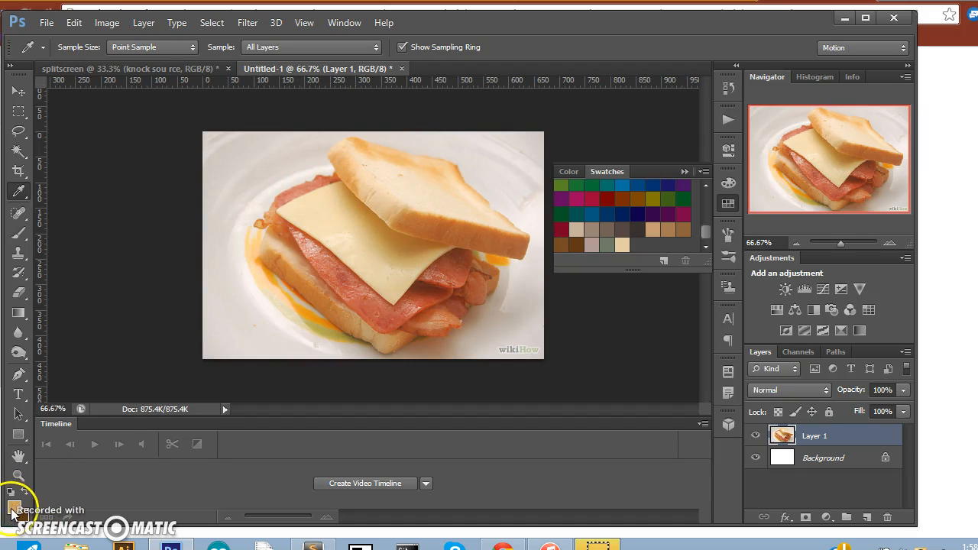
click(644, 248)
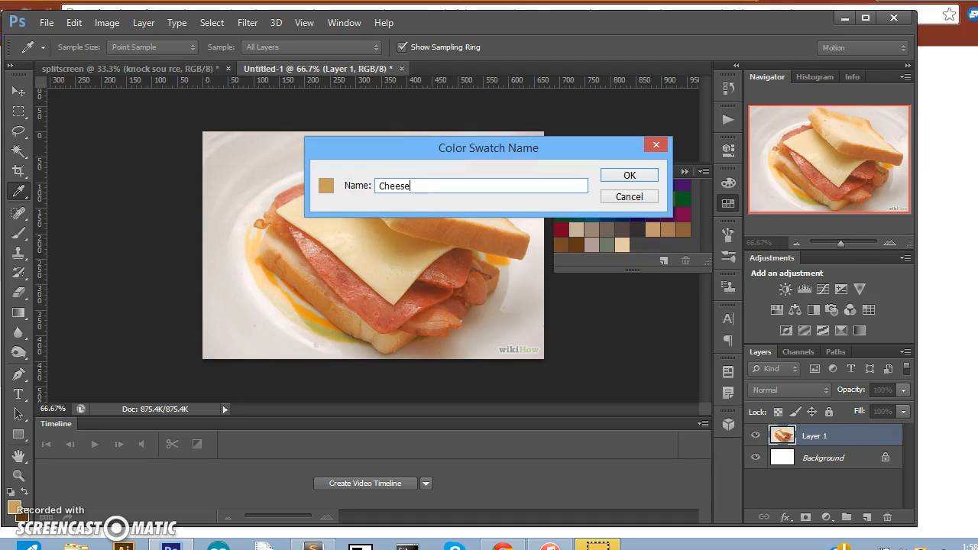
text(Cheese Toa)
key(Return)
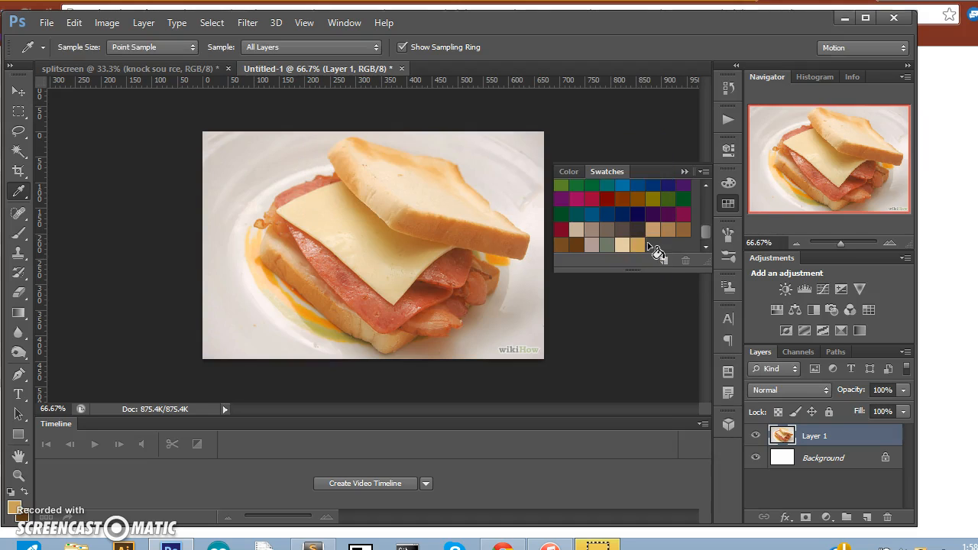
- Sample the reddish meat at the sandwich's right side and save it as a swatch named Meat One
click(455, 269)
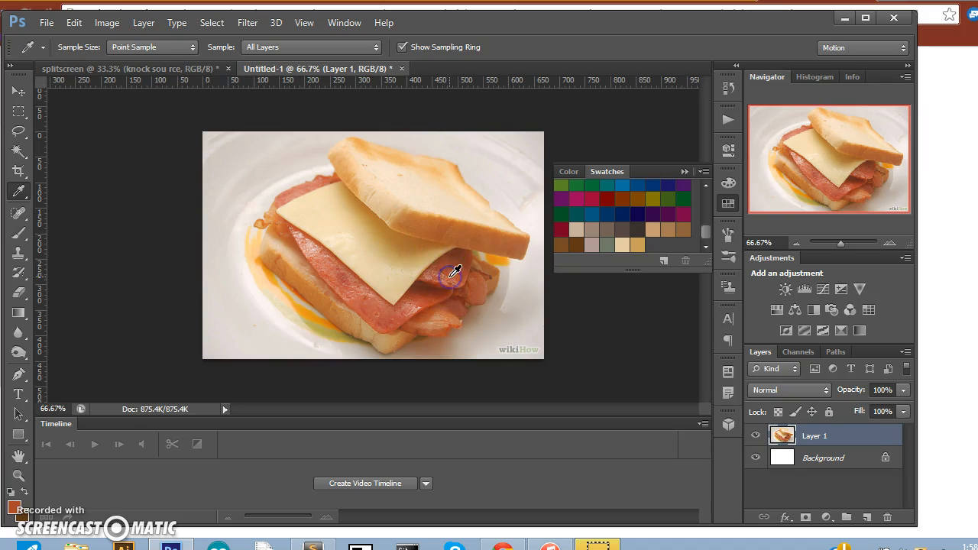
click(657, 255)
text(Meat O)
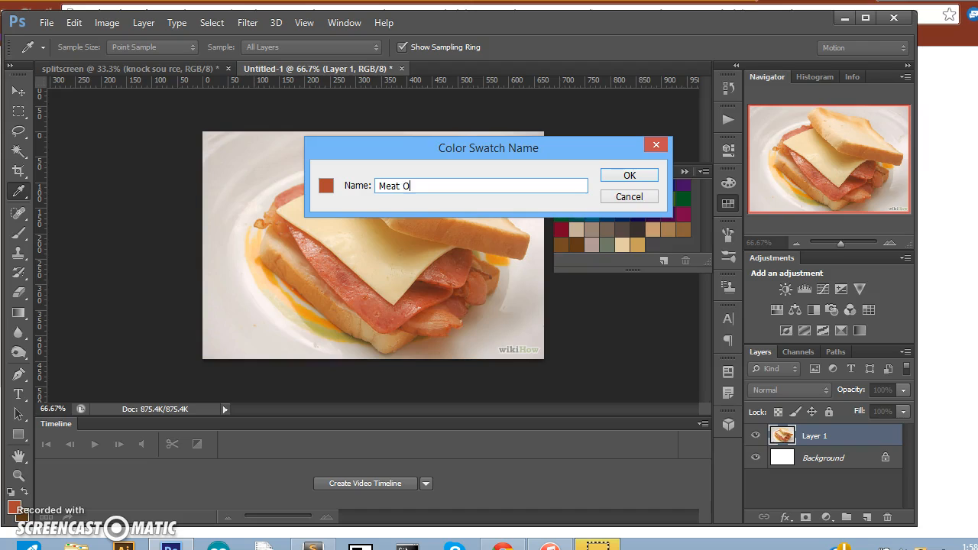
text(ne)
key(Return)
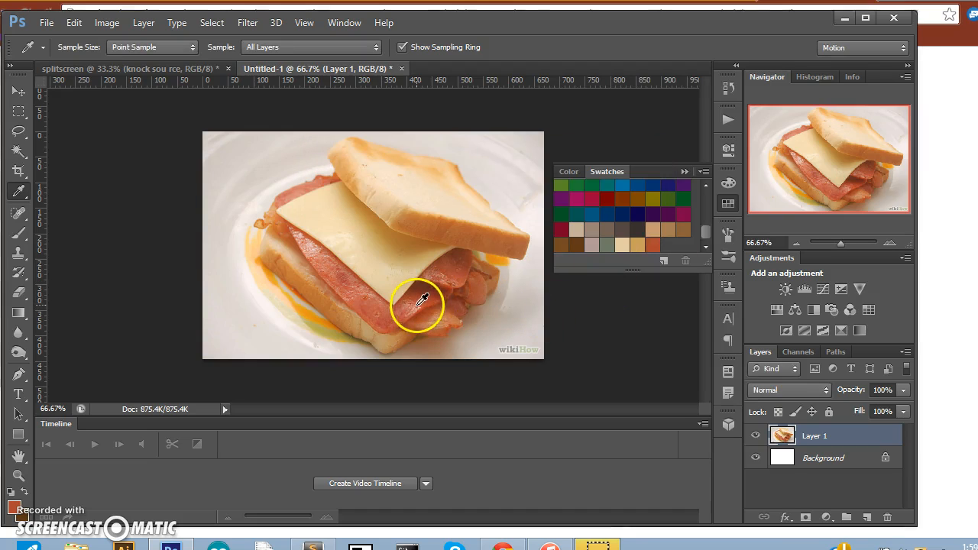
- Sample a second red tone from the meat below the cheese and save it as a swatch named Meat Two
drag(455, 283, 430, 292)
click(667, 241)
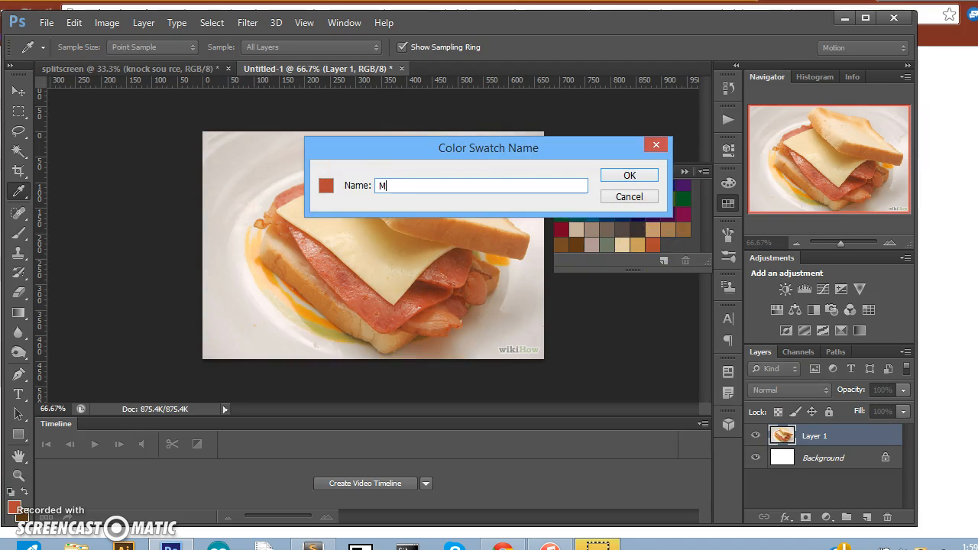
text(Meat Tone)
key(Return)
- Sample an orange-brown tone from the sandwich and add it as a swatch with the default name
click(460, 310)
drag(273, 277, 434, 221)
click(673, 237)
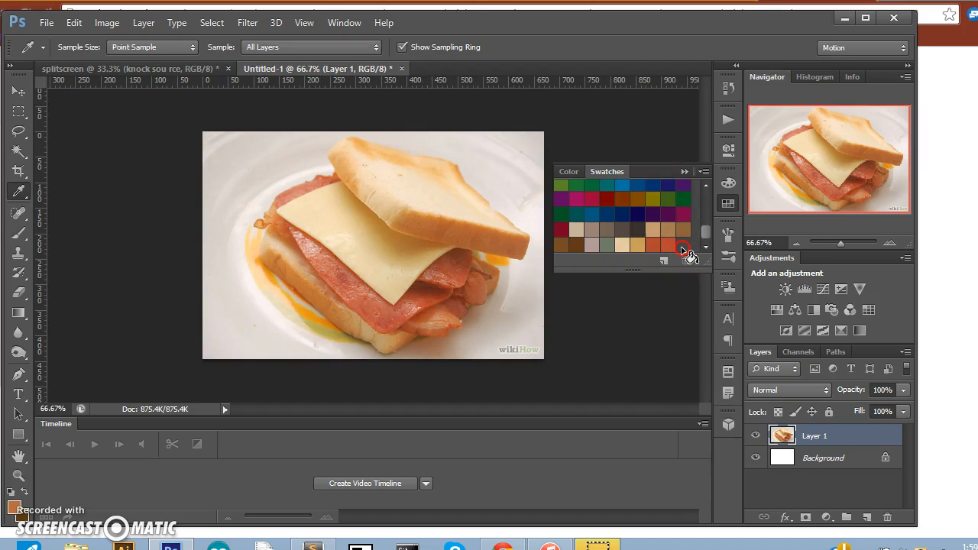
click(650, 178)
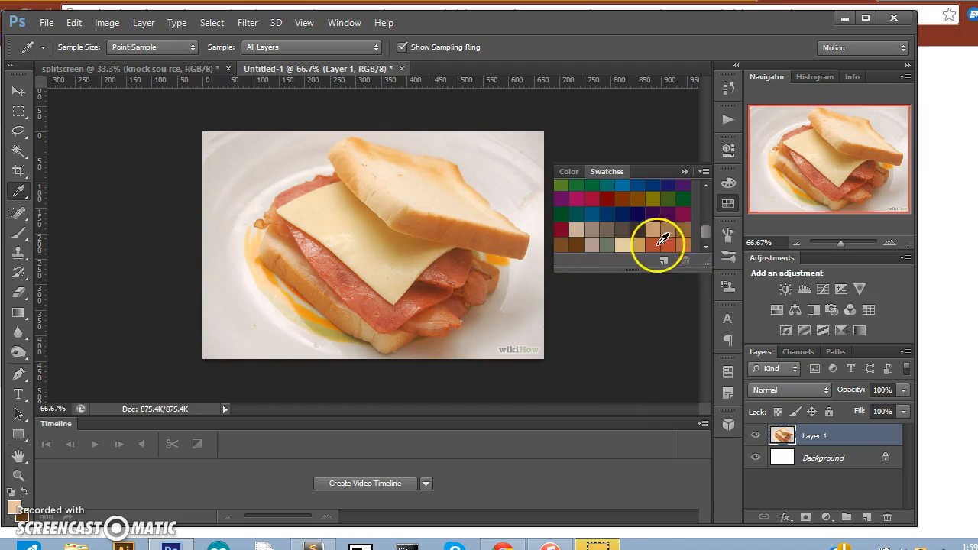
- Make the Swatches panel taller and save the sampled light crust color as a swatch named Crust Two
drag(707, 267, 712, 345)
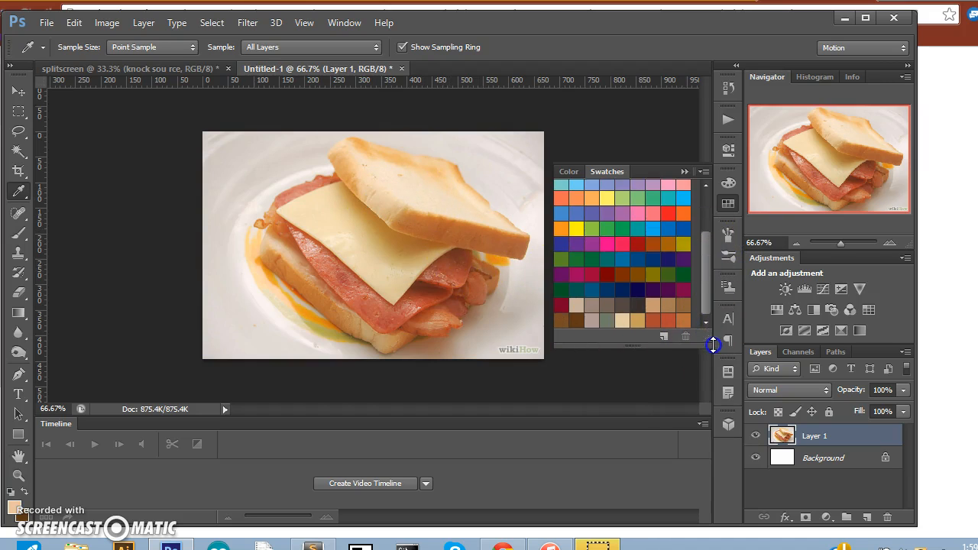
click(693, 324)
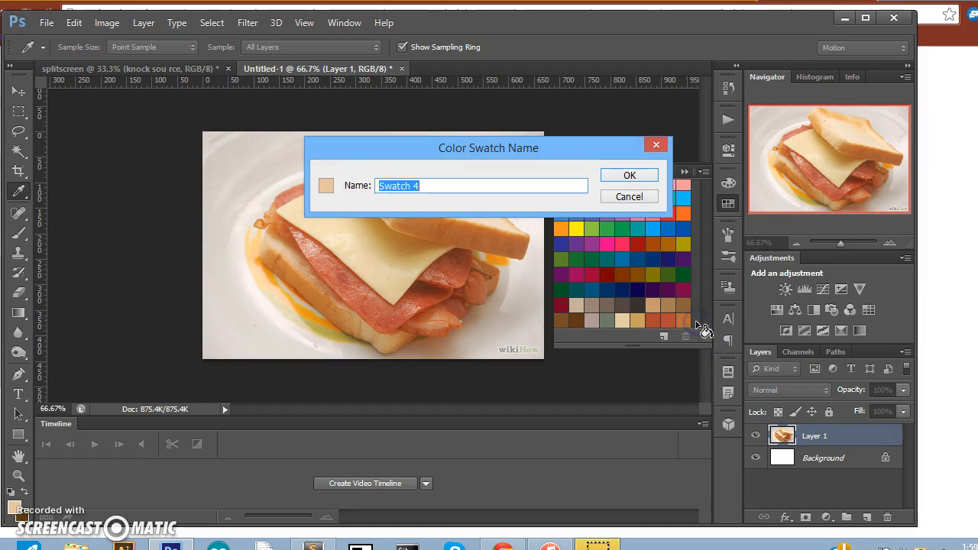
text(Crust Two)
key(Return)
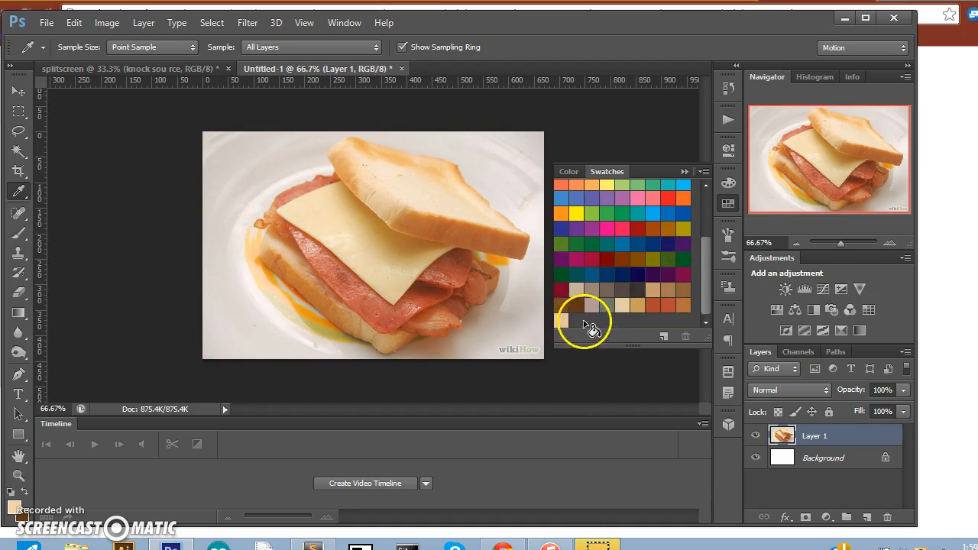
- Sample the light face of the top bread slice and save it as a swatch named Bread Inside
click(423, 169)
click(585, 324)
text(Br)
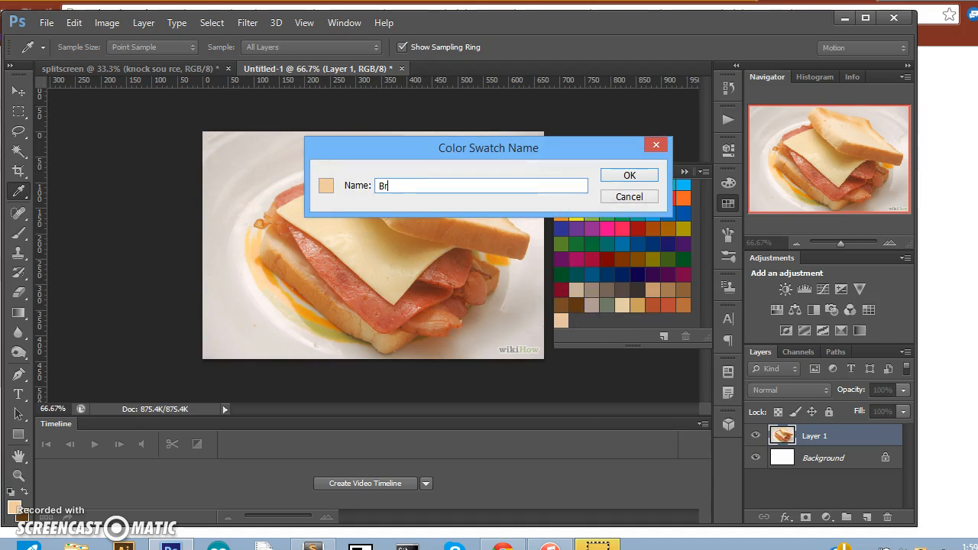
text(ead Inside)
key(Return)
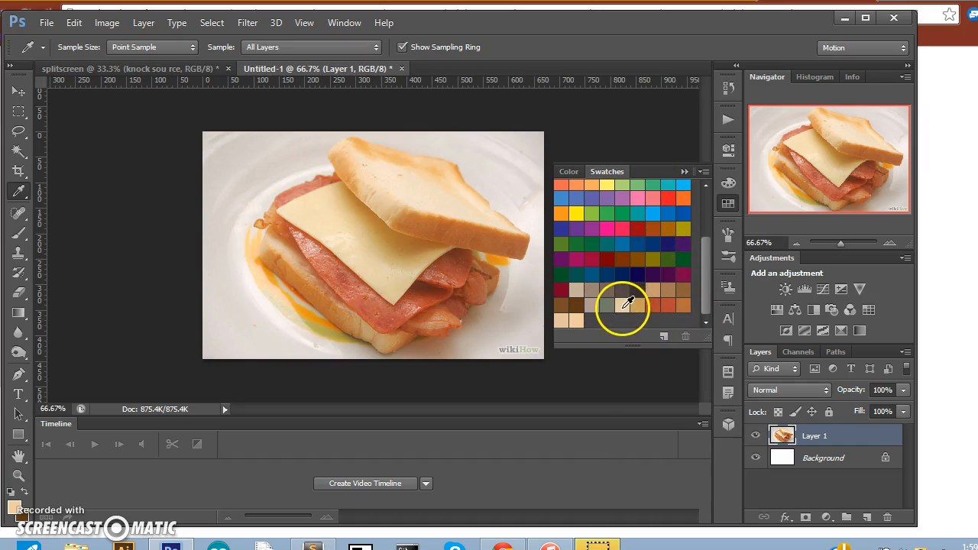
- Show the swatches as a Large List and make the panel taller to display the custom colors at the end
drag(646, 290, 625, 306)
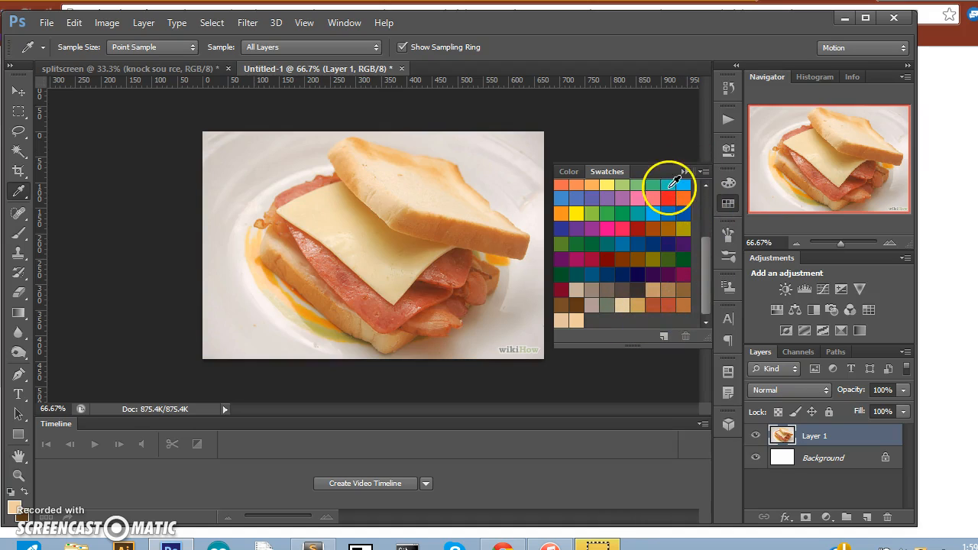
click(707, 169)
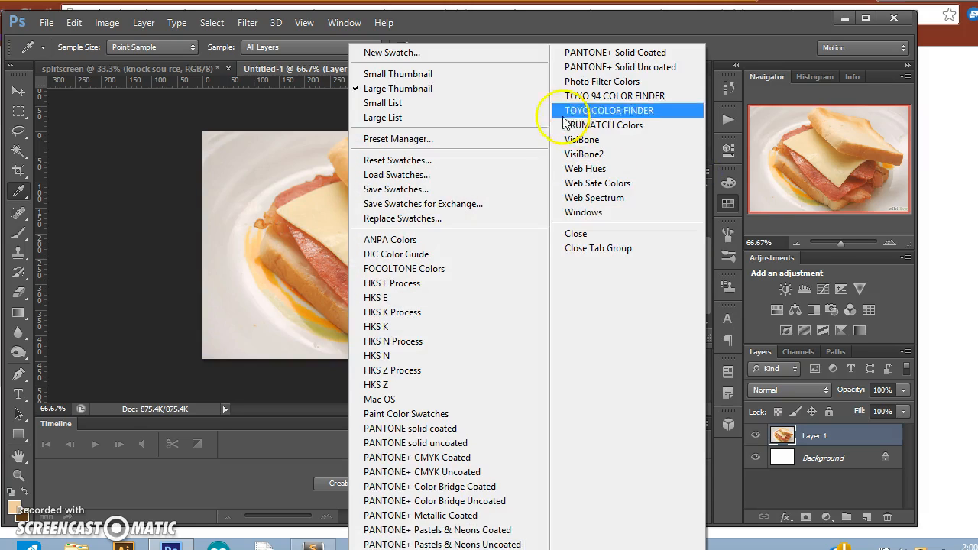
click(486, 117)
drag(709, 203, 715, 315)
drag(652, 344, 673, 459)
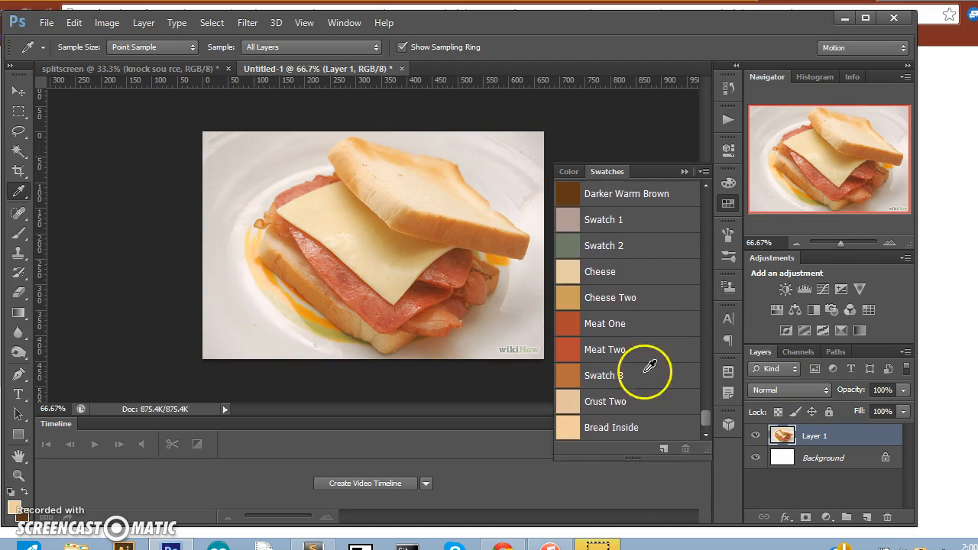
- Switch the swatches to the Small List view and collapse the Swatches panel
click(701, 176)
click(489, 102)
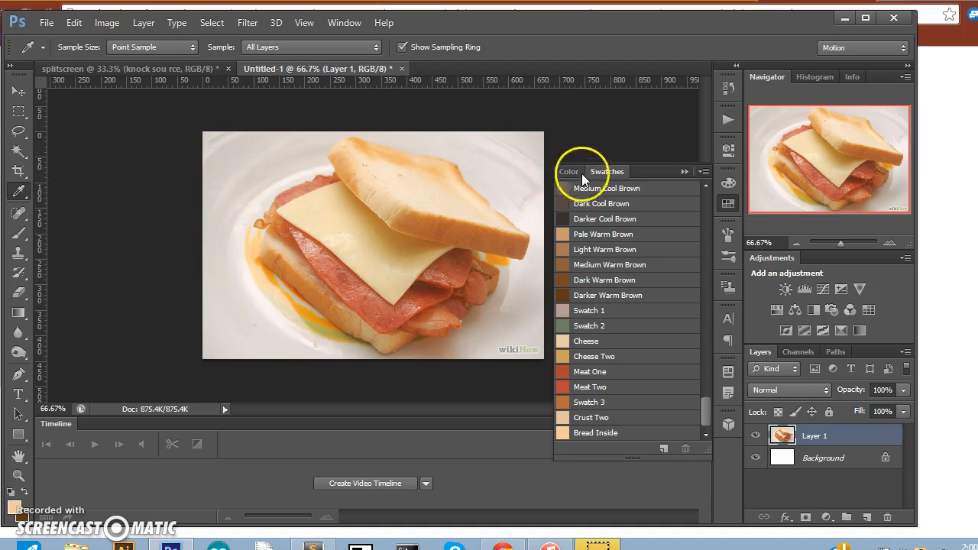
click(681, 171)
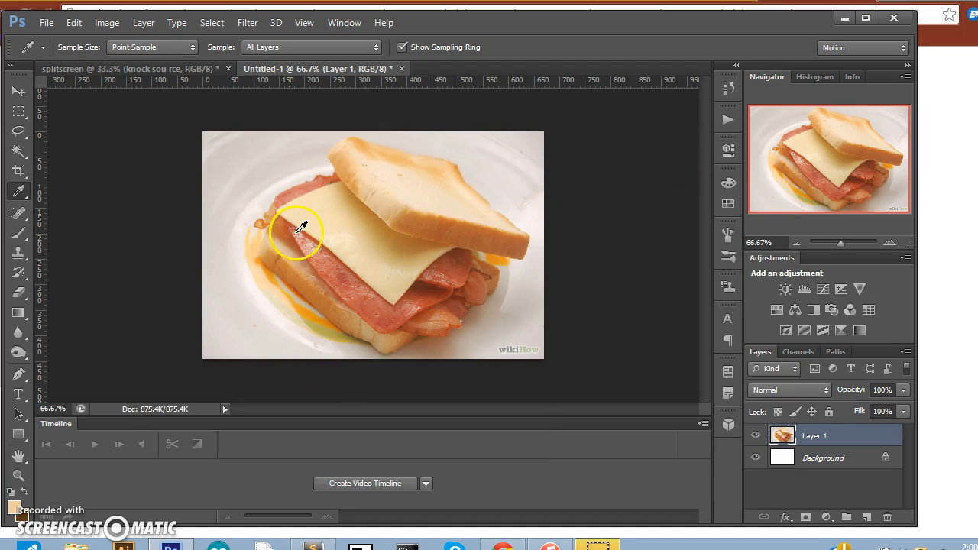
- Duplicate Layer 1 as "sandwich two" and hide both Layer 1 and the Background layer
right_click(807, 439)
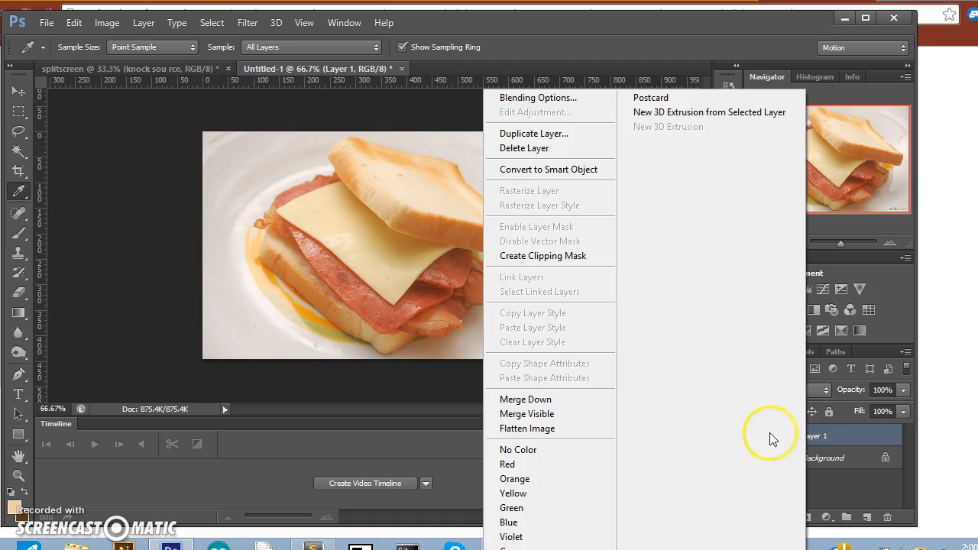
click(579, 135)
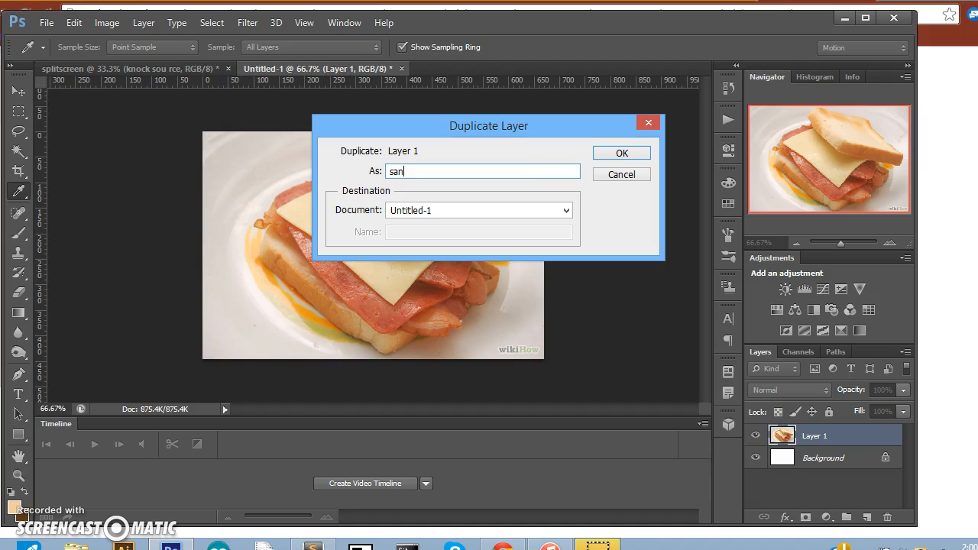
text(o)
key(Return)
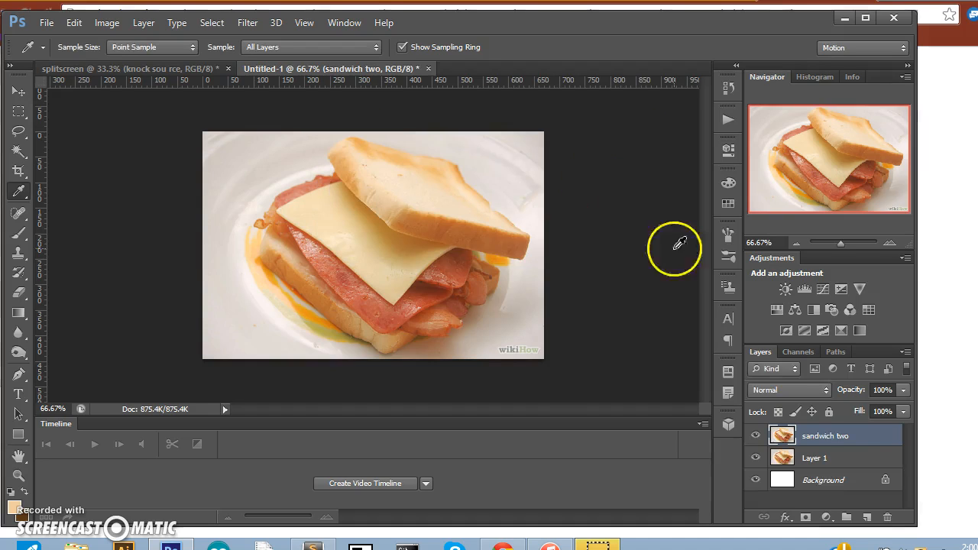
click(759, 458)
click(759, 479)
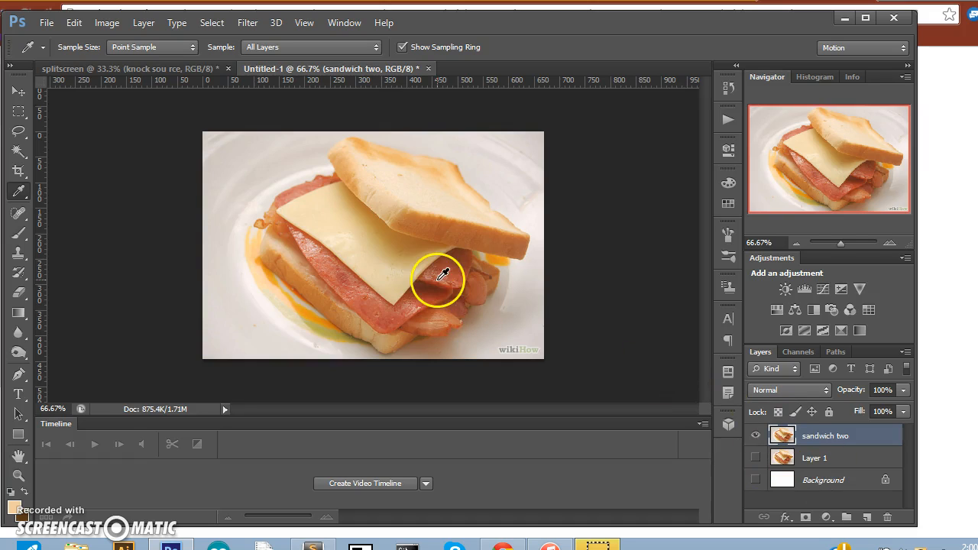
- Try removing the plate on the sandwich's left side and in the lower-right corner of the photo with the Magic Wand
click(18, 150)
click(262, 176)
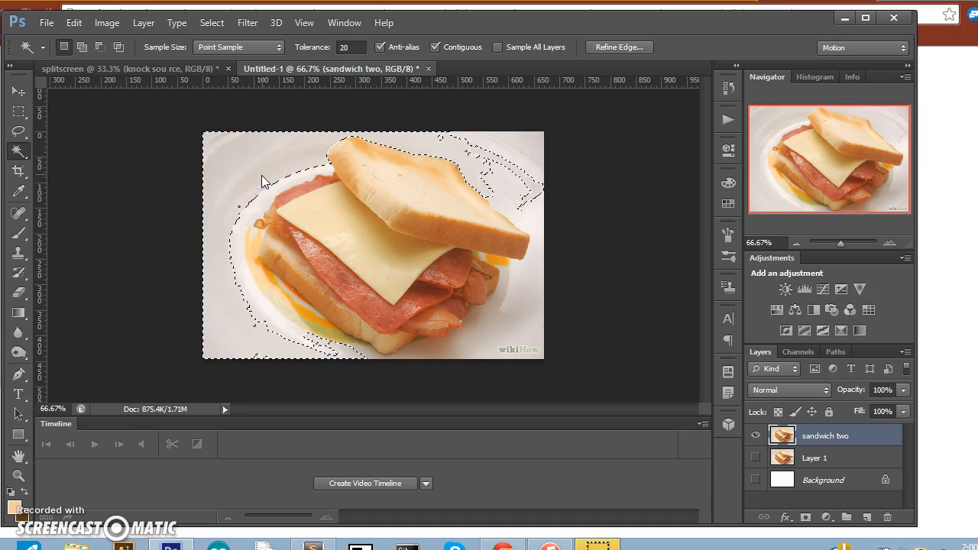
key(Delete)
click(519, 335)
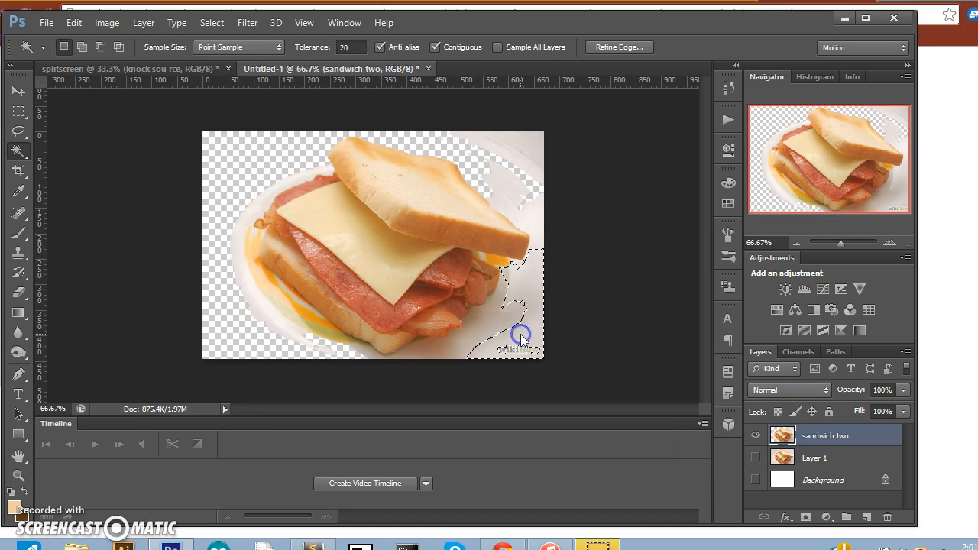
key(Delete)
- Try clearing the remaining plate areas below and to the right of the sandwich with the Magic Wand
click(497, 314)
key(Delete)
click(430, 341)
key(Delete)
click(518, 308)
key(Delete)
click(483, 325)
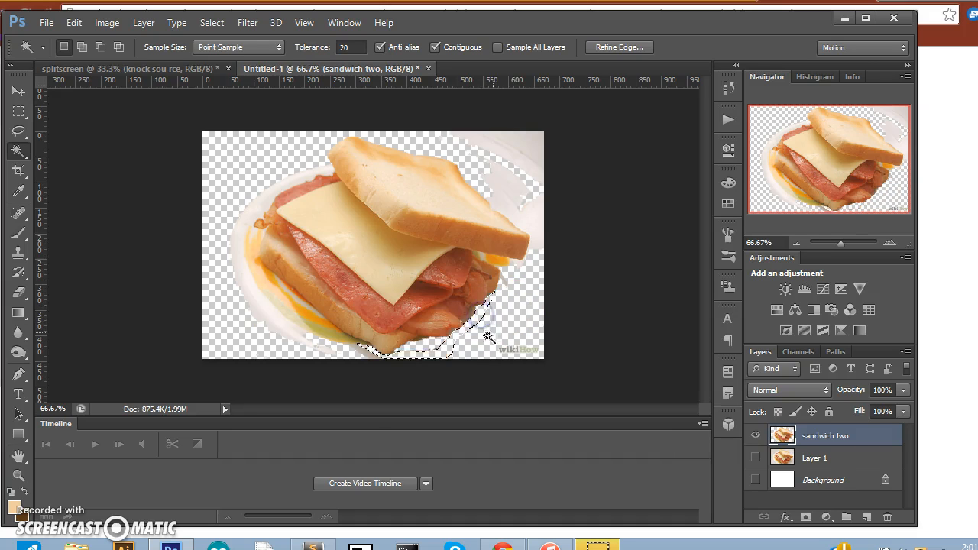
key(Delete)
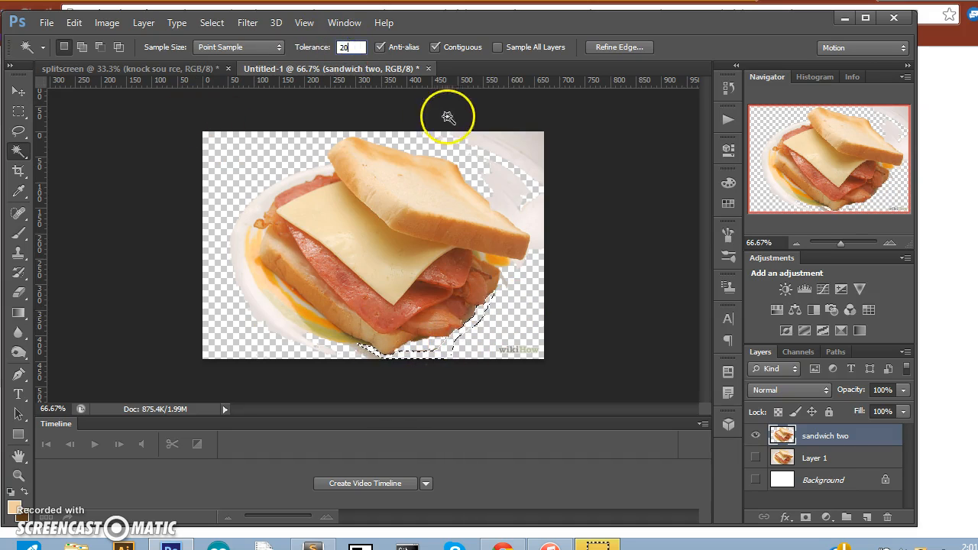
- Try clearing the upper-right plate remnants and the white strips beside the egg yolk with the Magic Wand
click(501, 183)
key(Delete)
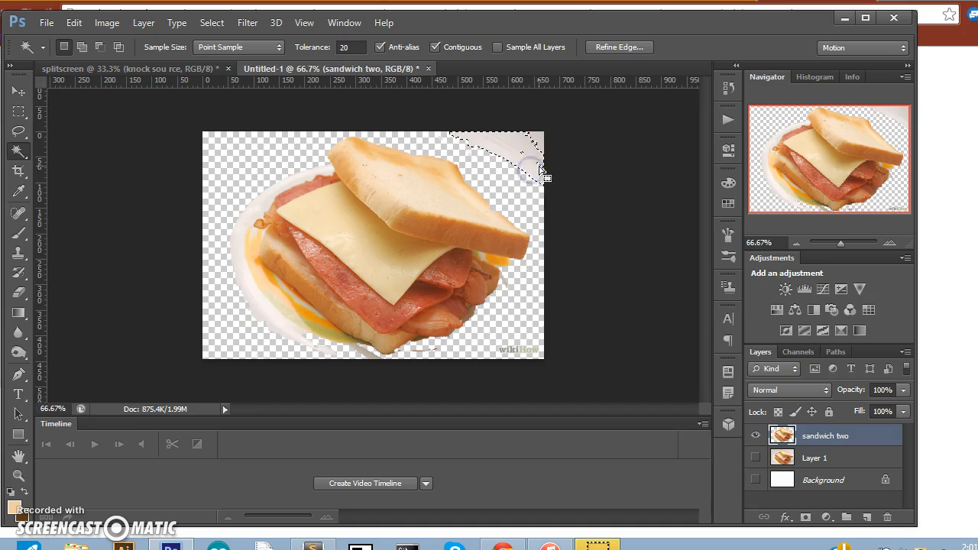
click(535, 141)
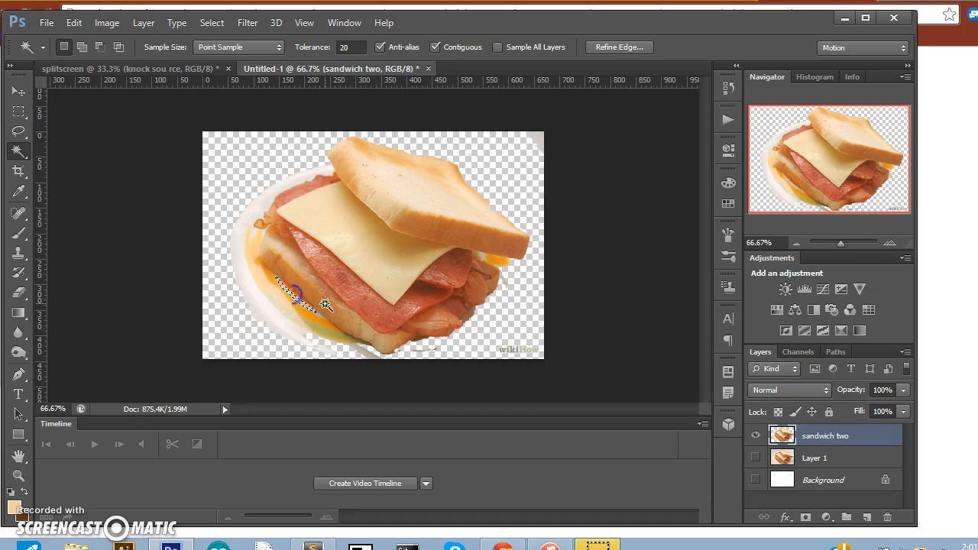
click(303, 325)
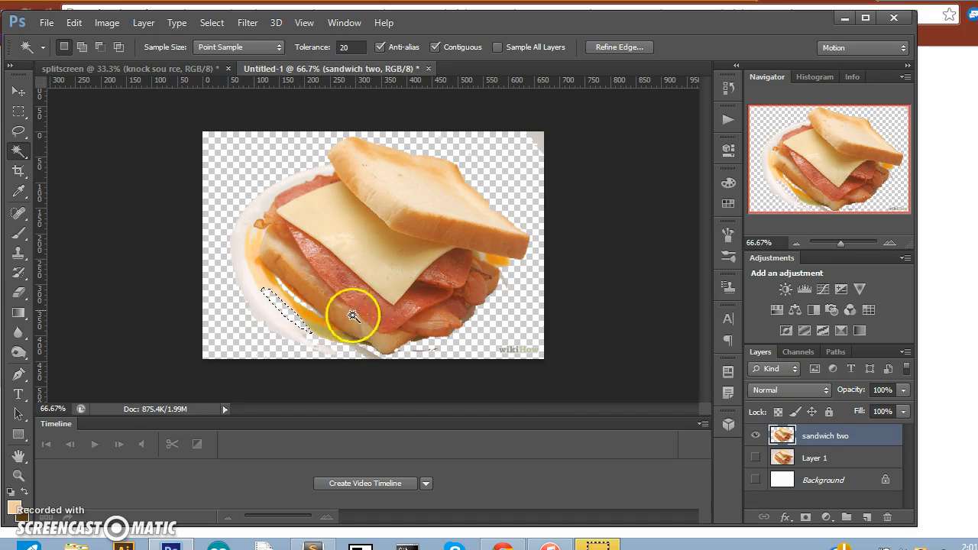
- Revert the document to its Duplicate Layer history state, undoing all the Magic Wand deletions
click(723, 88)
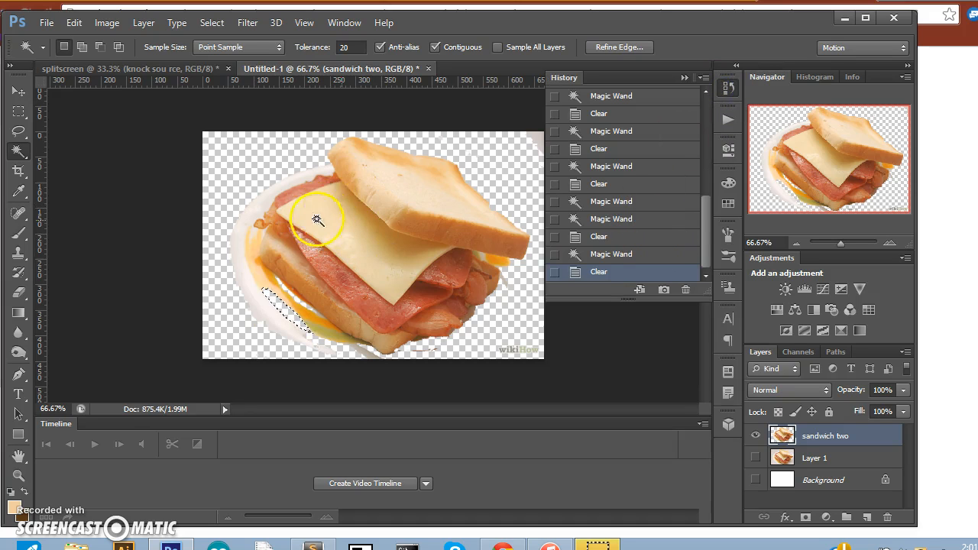
drag(701, 223, 706, 127)
click(630, 148)
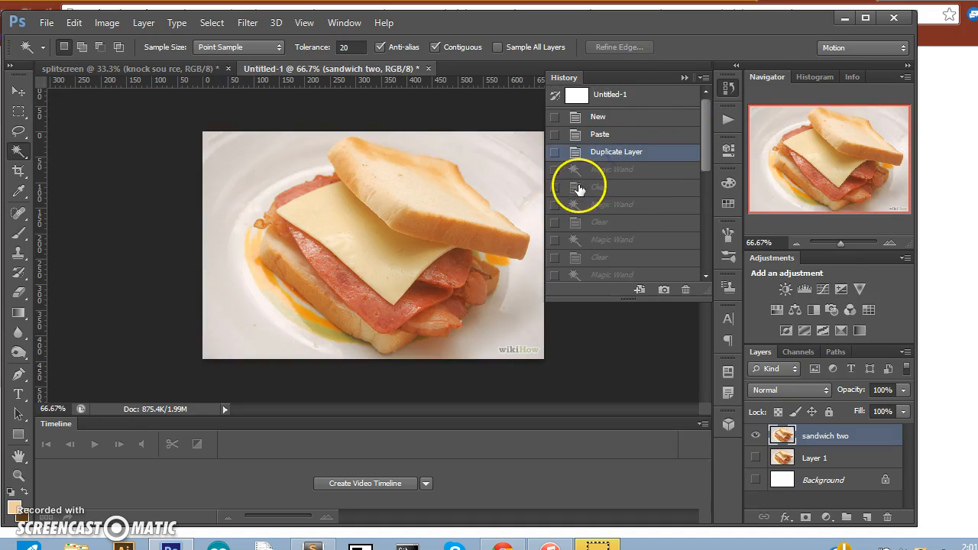
click(685, 77)
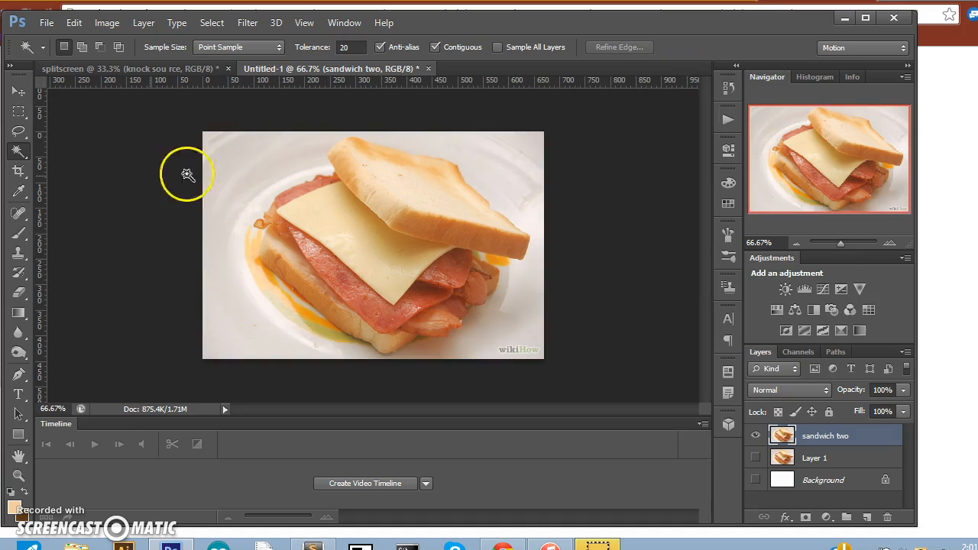
- Start a Magnetic Lasso outline at the cheese slice's left corner and trace its lower edges to the right corner
click(19, 152)
click(19, 134)
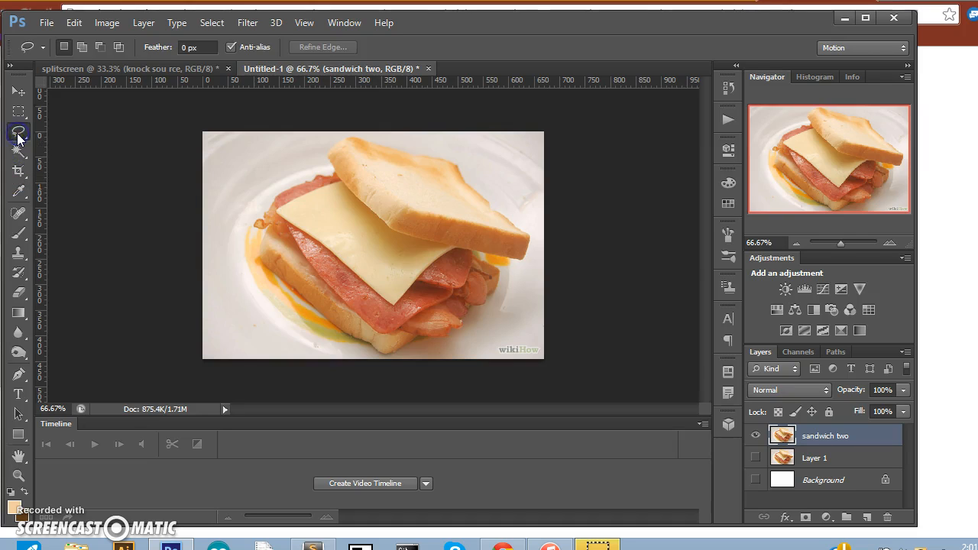
drag(28, 136, 72, 155)
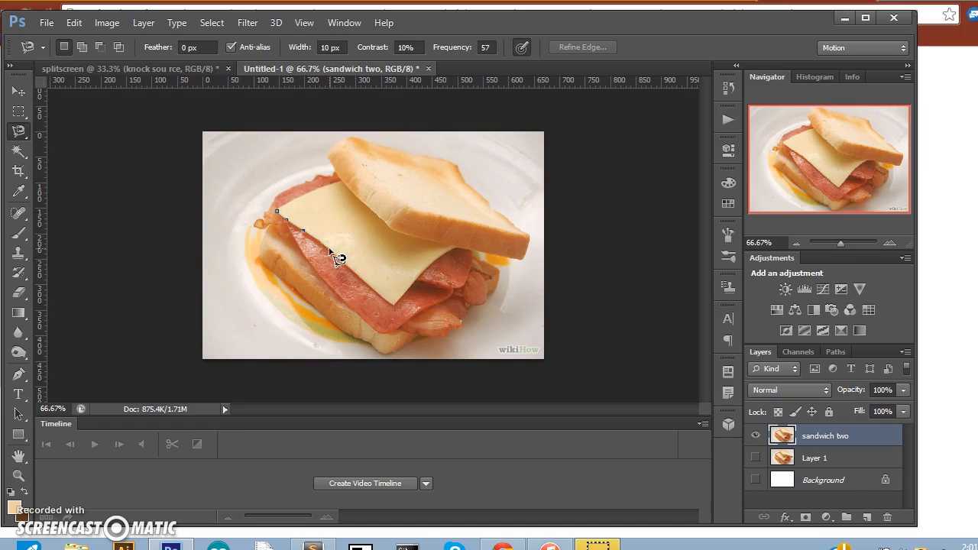
mouse_move(356, 276)
mouse_down()
mouse_move(393, 308)
mouse_move(395, 290)
mouse_move(412, 288)
mouse_up()
click(393, 309)
mouse_move(457, 249)
mouse_down()
mouse_move(429, 241)
mouse_move(440, 244)
mouse_up()
click(447, 243)
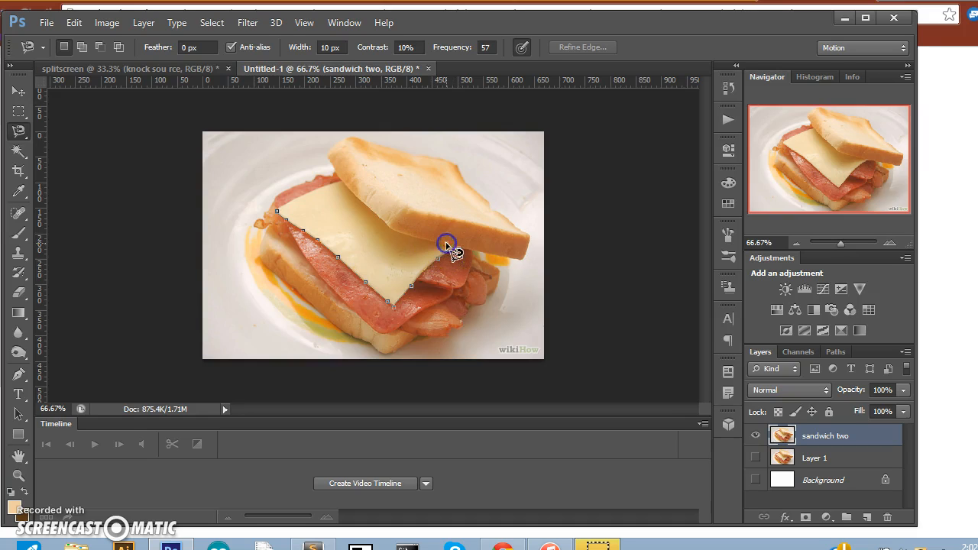
- Continue the Magnetic Lasso outline along the top bread's edge and the cheese's upper-left edge, closing it into a selection
click(409, 238)
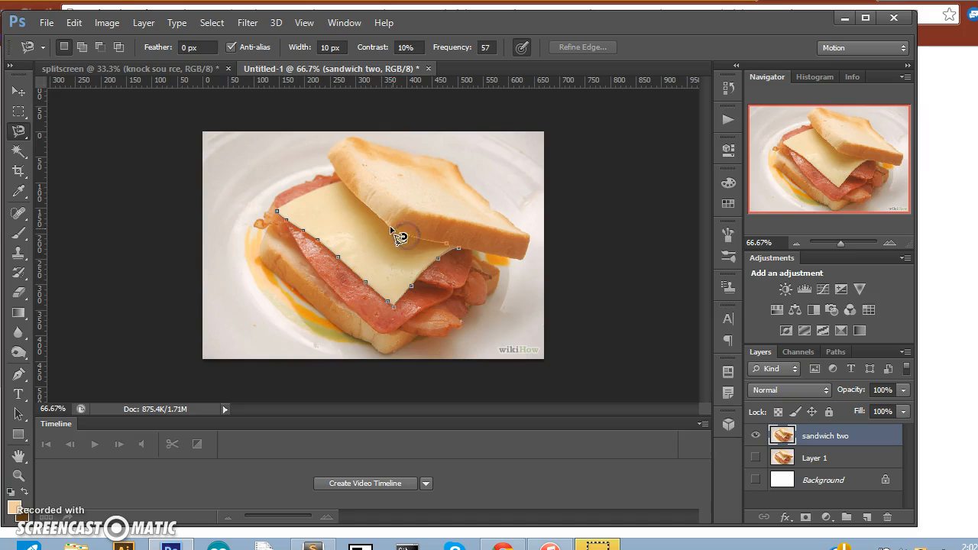
key(ctrl+plus)
key(ctrl+plus)
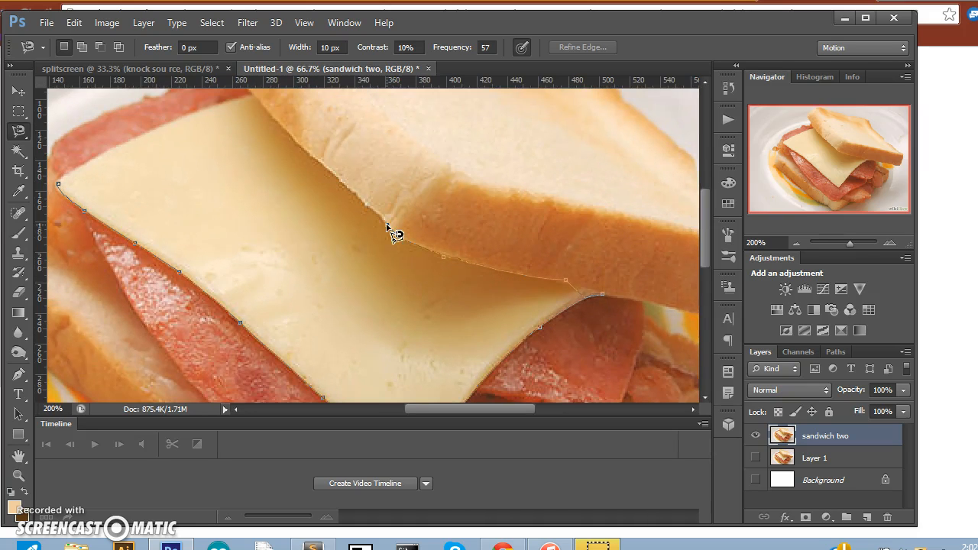
mouse_move(388, 227)
mouse_down()
mouse_move(344, 181)
mouse_move(305, 161)
mouse_move(308, 148)
mouse_move(289, 134)
mouse_up()
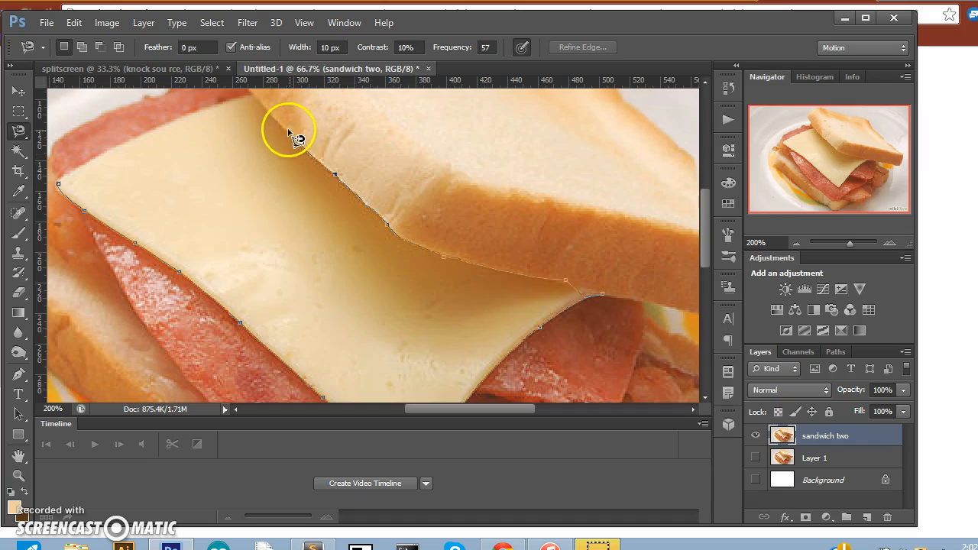
click(282, 127)
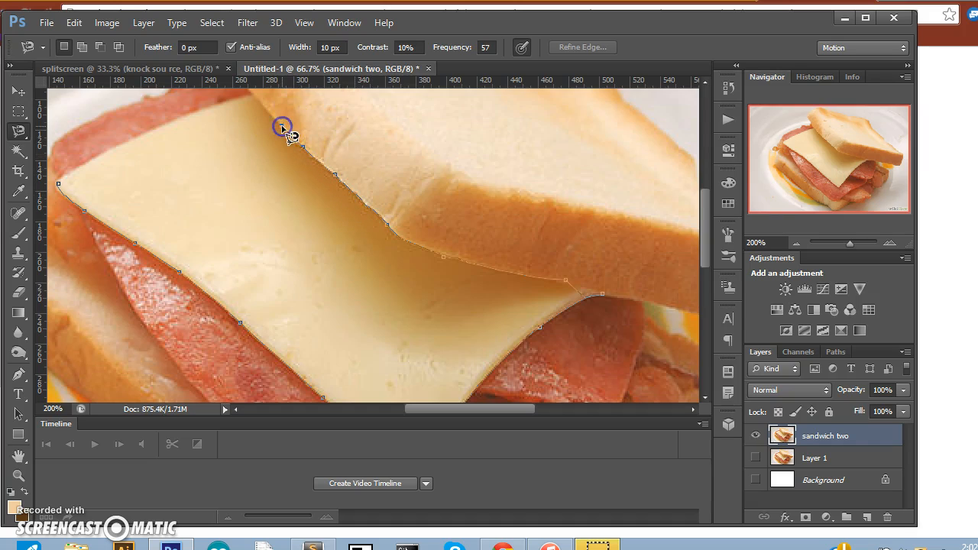
click(252, 97)
mouse_move(232, 104)
mouse_down()
mouse_move(96, 151)
mouse_move(59, 172)
mouse_move(62, 185)
mouse_up()
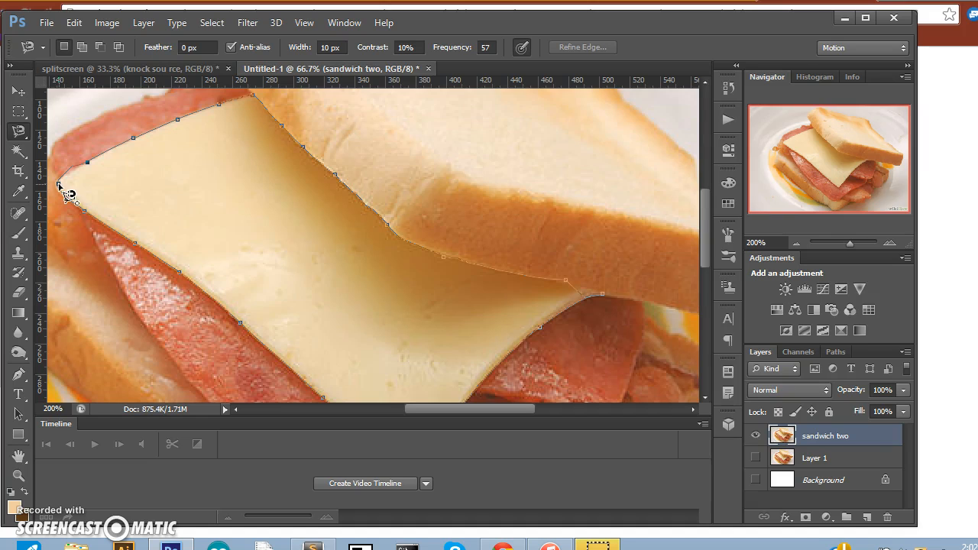
click(61, 188)
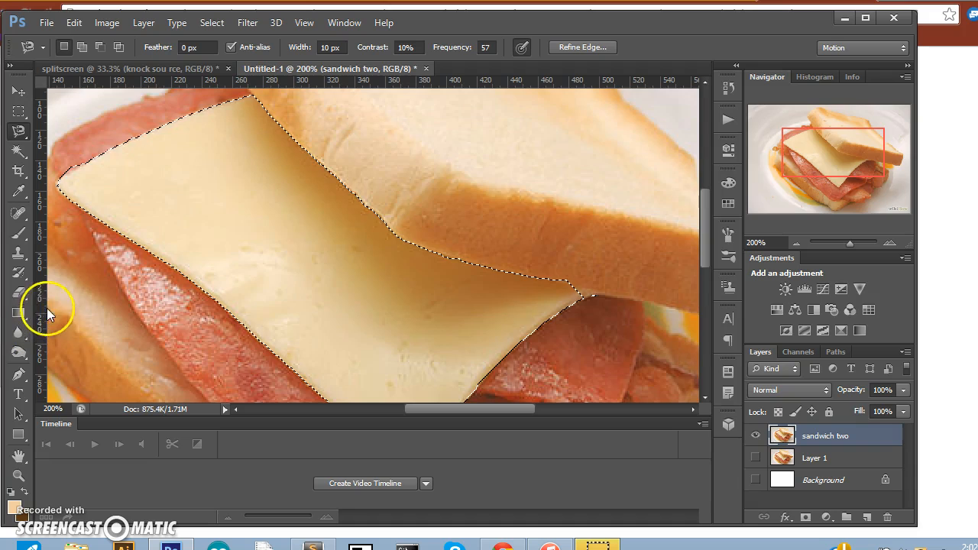
click(21, 419)
click(51, 425)
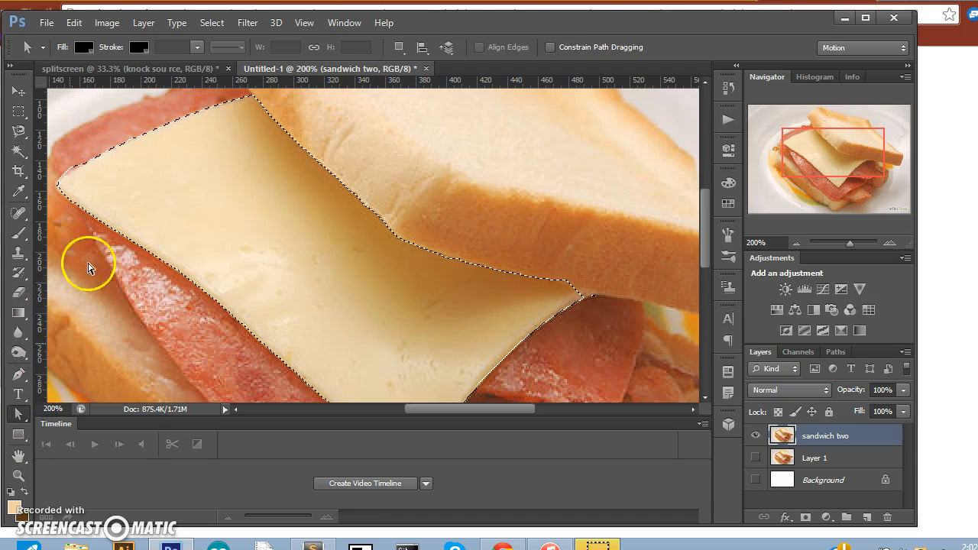
click(19, 375)
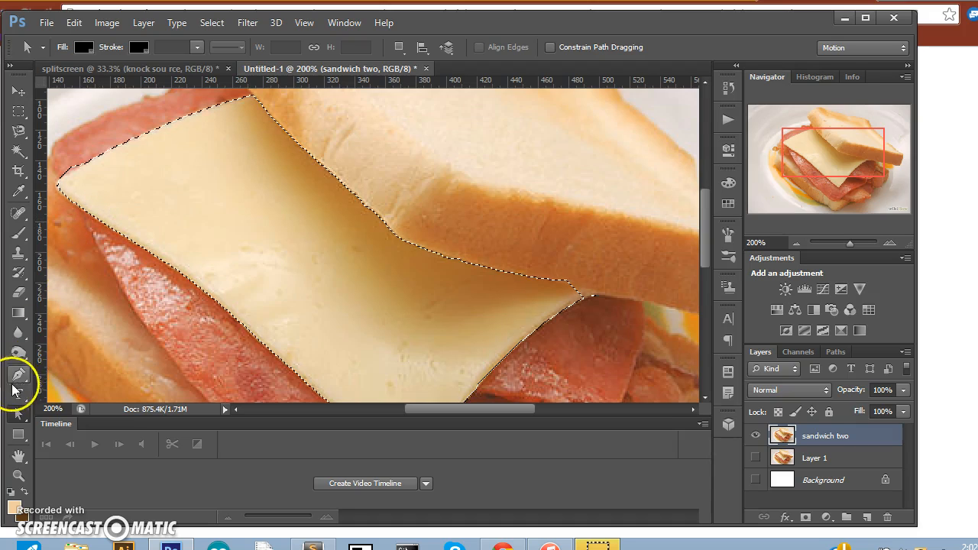
click(20, 379)
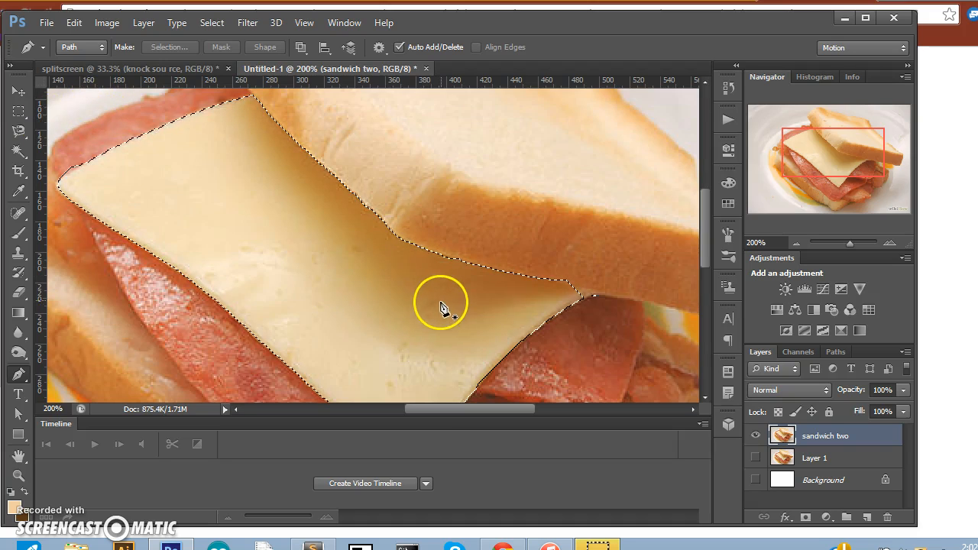
drag(704, 220, 705, 232)
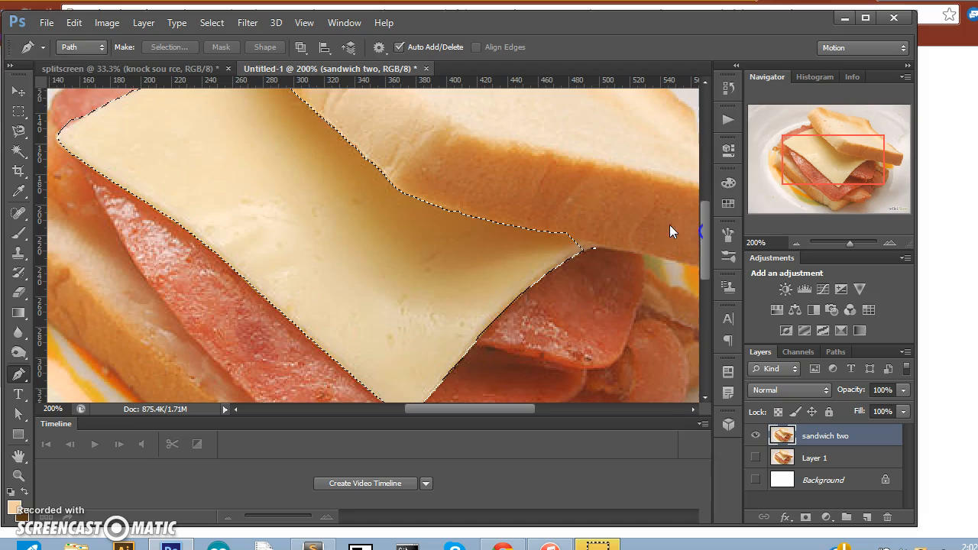
- Copy the selected cheese slice, then clear the selection and paste the copy onto its own layer
click(88, 24)
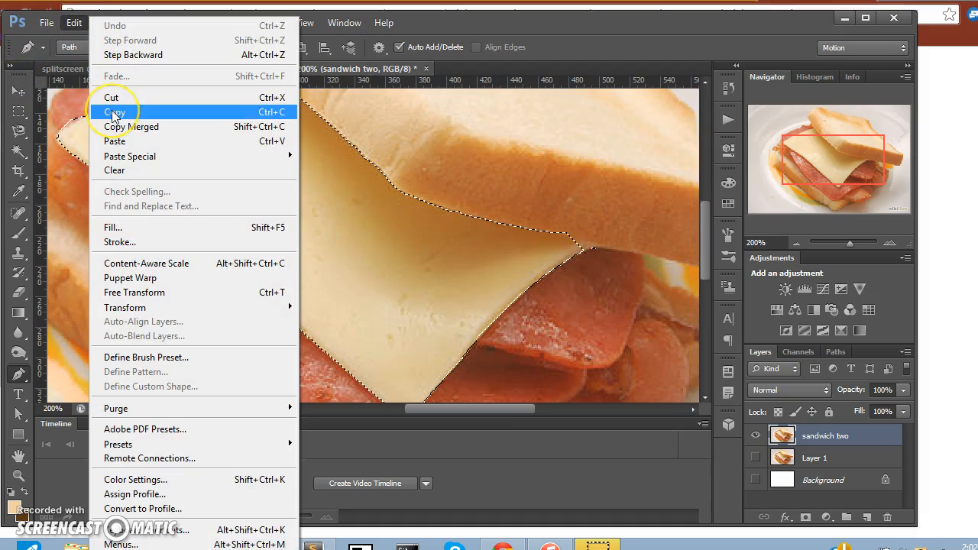
click(113, 113)
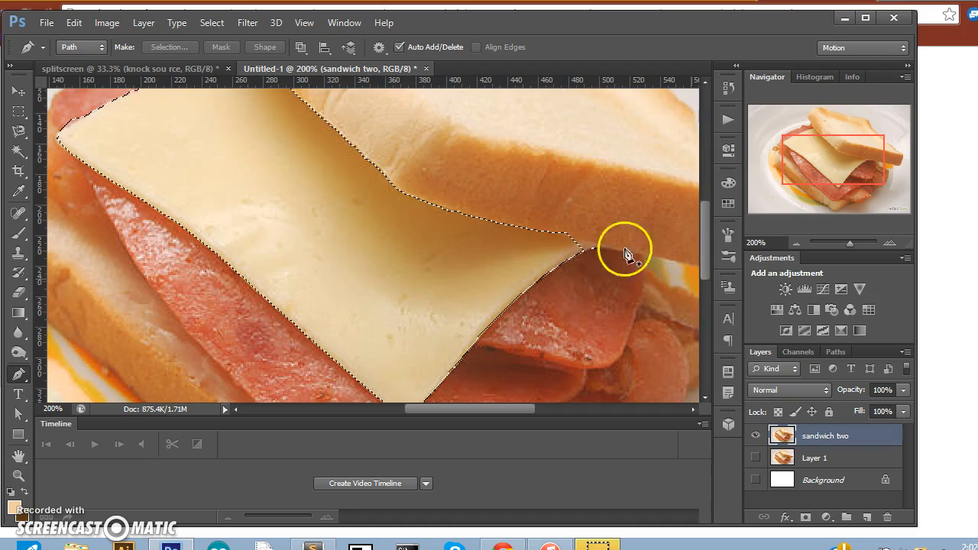
click(211, 22)
click(214, 55)
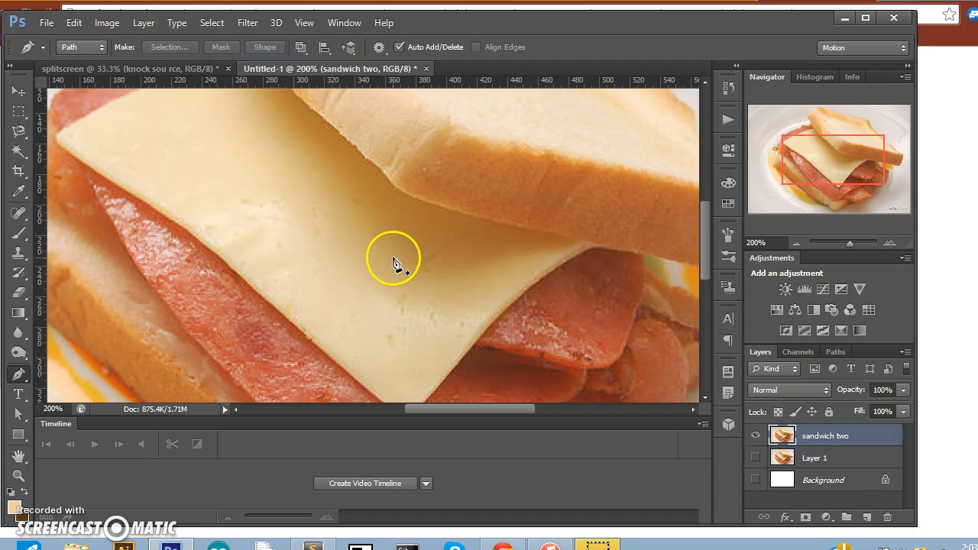
click(106, 23)
mouse_move(84, 22)
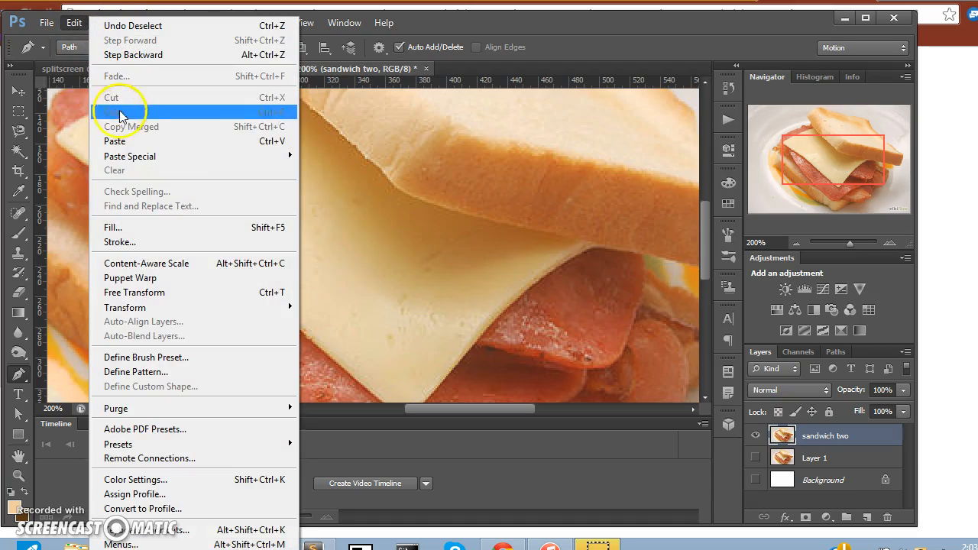
click(124, 141)
- Move the pasted cheese slice down and to the left so it overlaps the original slice as a second layer of cheese
drag(253, 188, 265, 196)
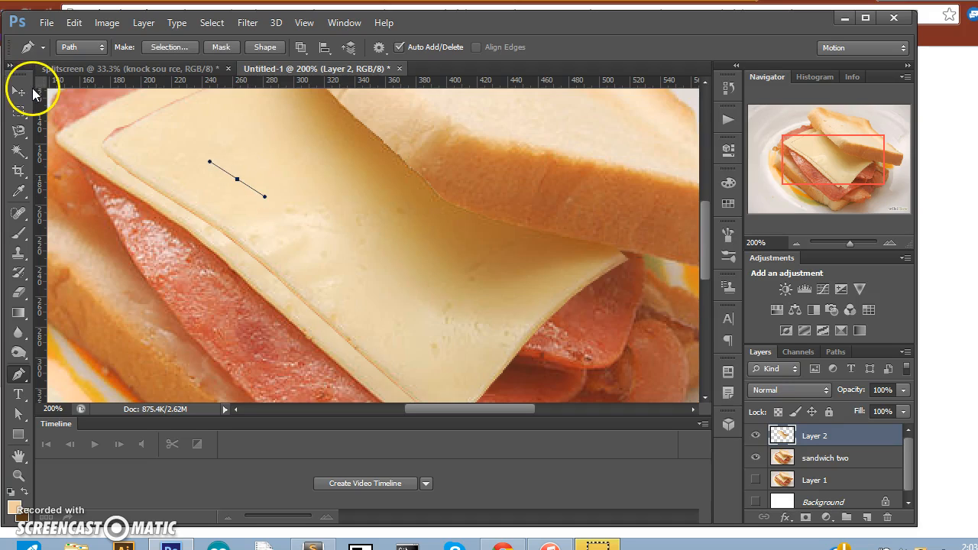
click(18, 91)
mouse_move(192, 145)
mouse_down()
mouse_move(252, 157)
mouse_move(185, 146)
mouse_up()
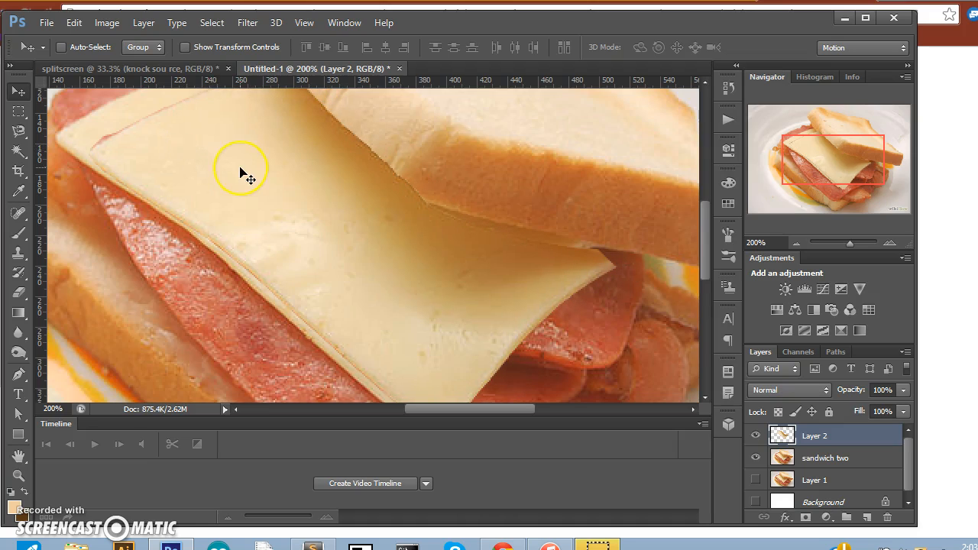
key(ctrl+minus)
key(ctrl+minus)
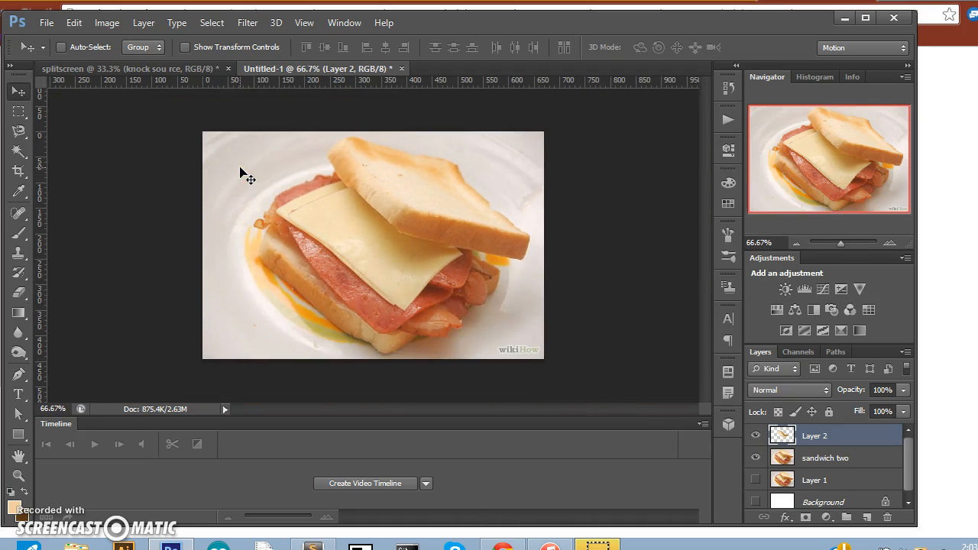
mouse_move(325, 206)
mouse_down()
mouse_move(351, 236)
mouse_move(333, 213)
mouse_move(348, 205)
mouse_move(340, 225)
mouse_move(329, 213)
mouse_move(321, 223)
mouse_up()
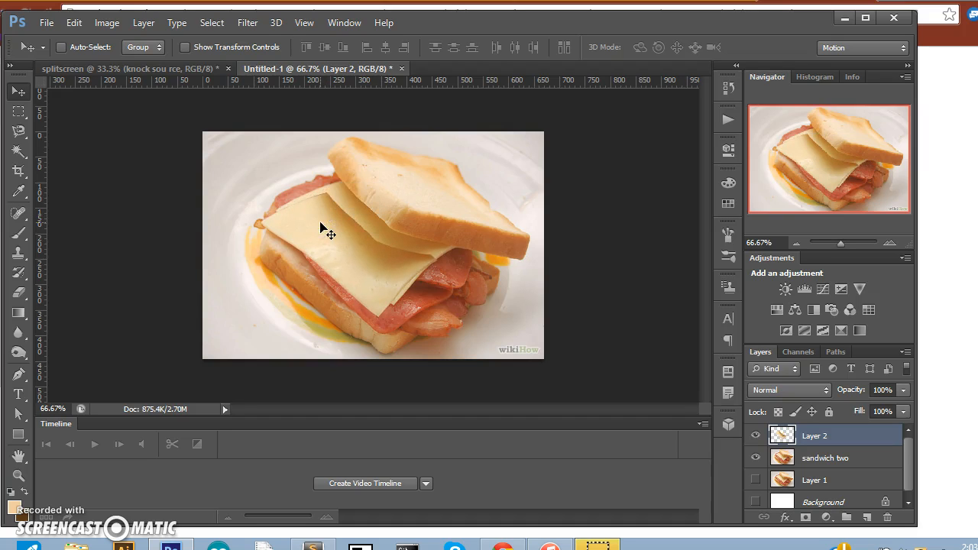
- Enlarge the pasted cheese slice slightly with Free Transform, extending it to the right, and apply the change
key(ctrl+t)
drag(445, 258, 459, 256)
mouse_move(459, 192)
mouse_down()
mouse_move(467, 184)
mouse_move(459, 192)
mouse_up()
key(Return)
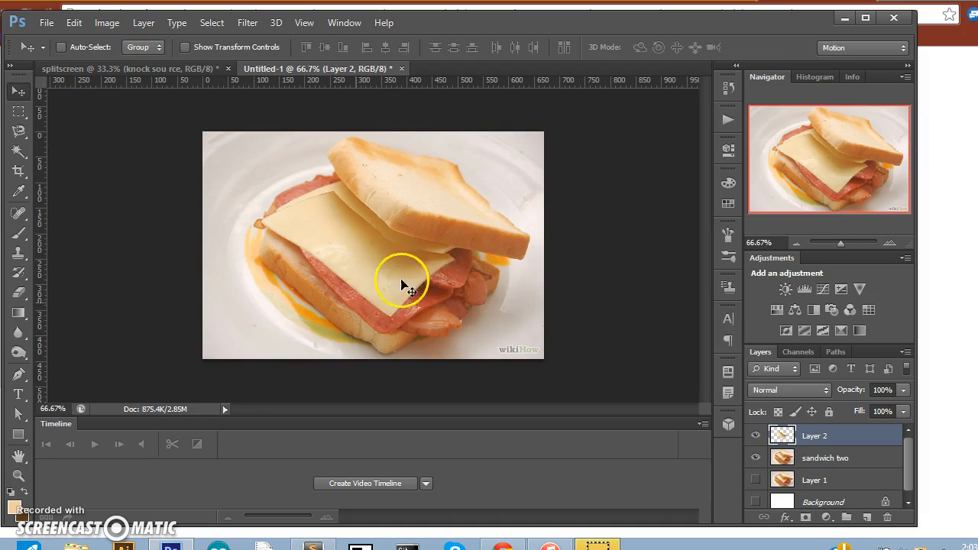